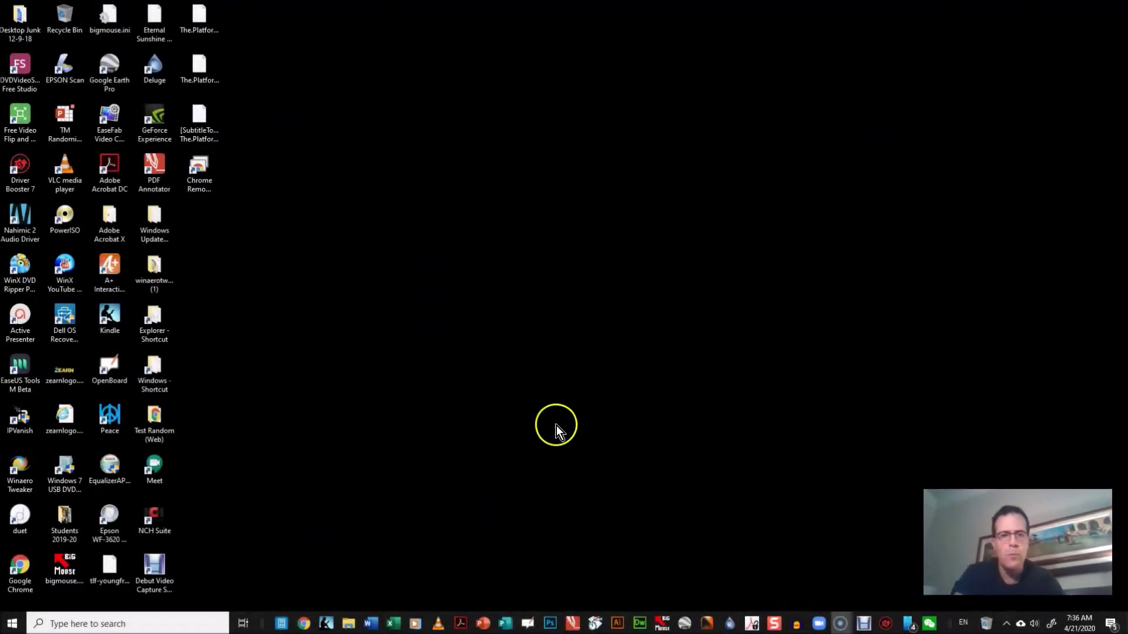
Step: Launch Chrome, search Google for 'chrome store', and go to the Chrome Web Store
click(304, 624)
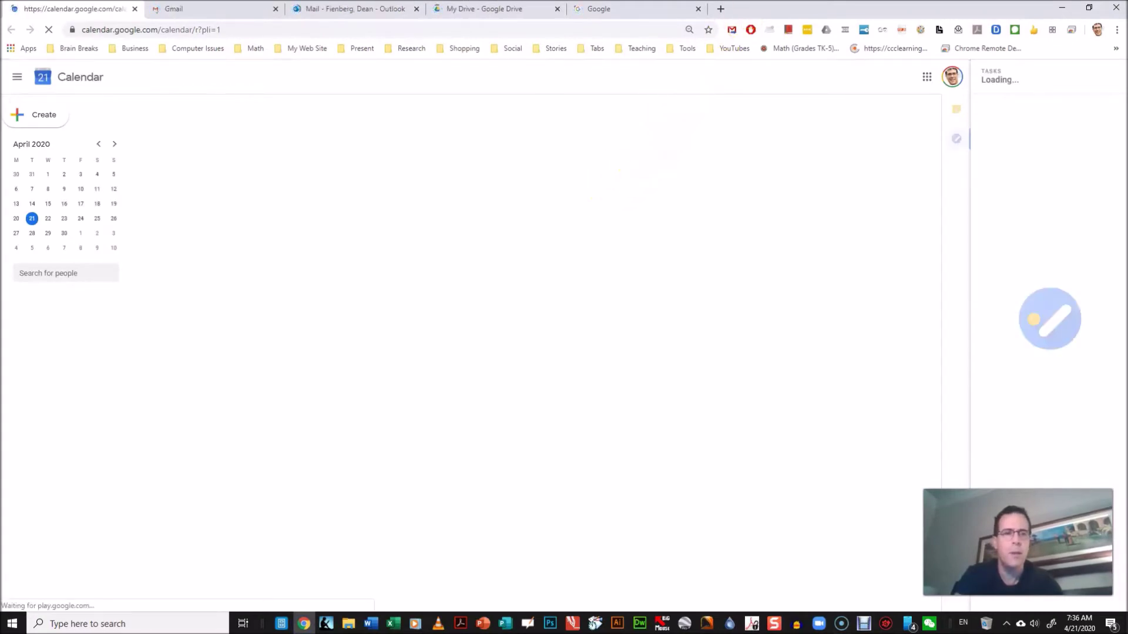
click(630, 9)
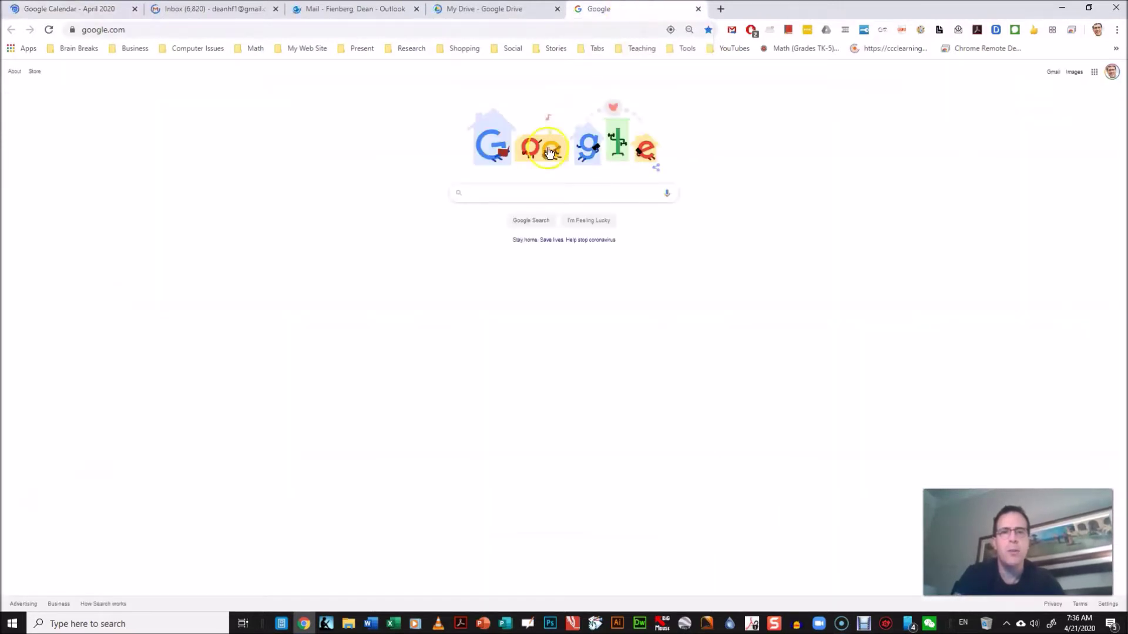
click(530, 191)
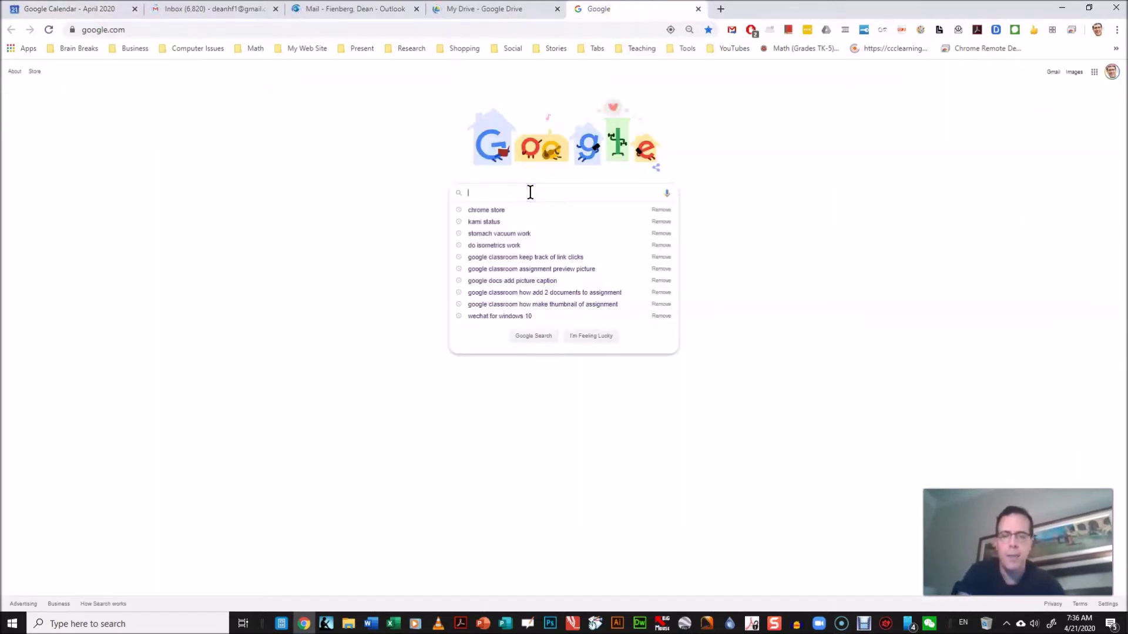
text(chrome )
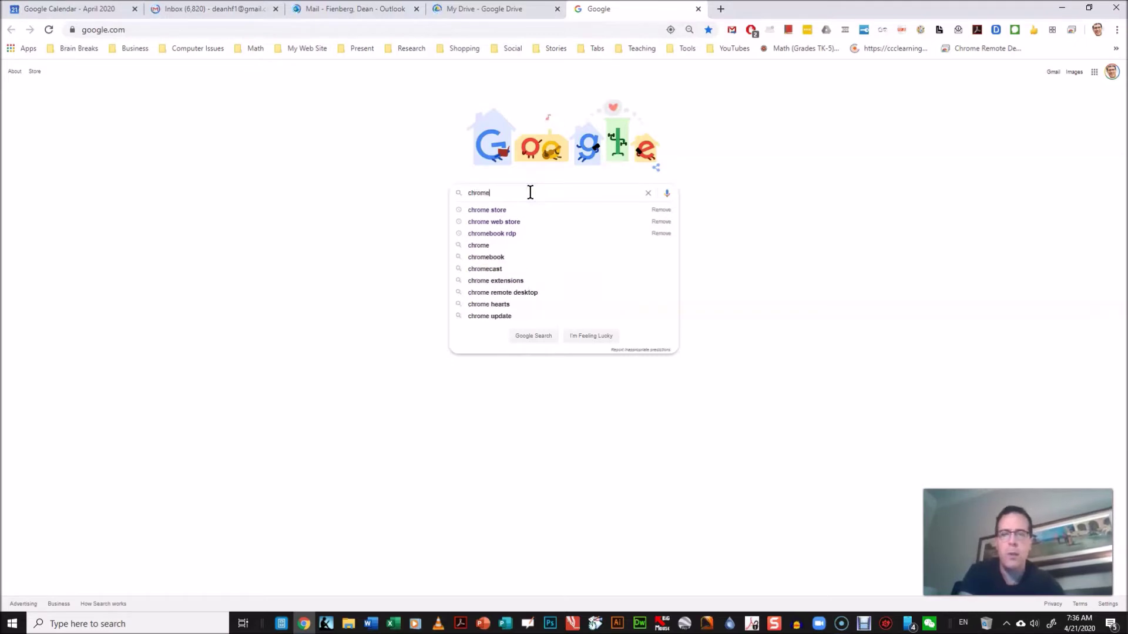
text(store)
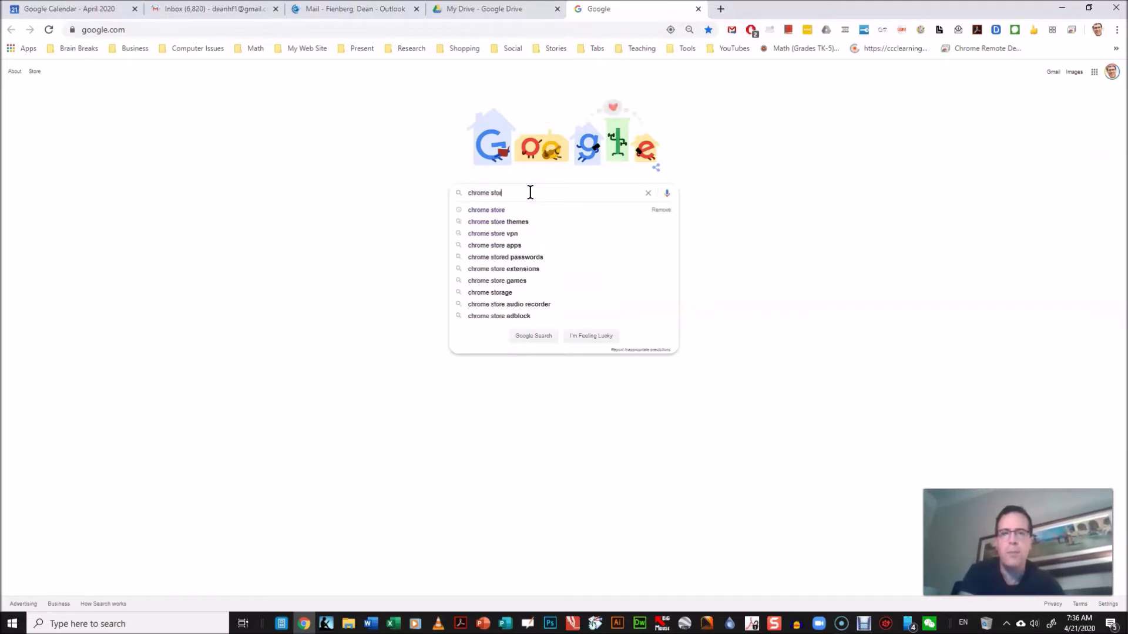
key(Return)
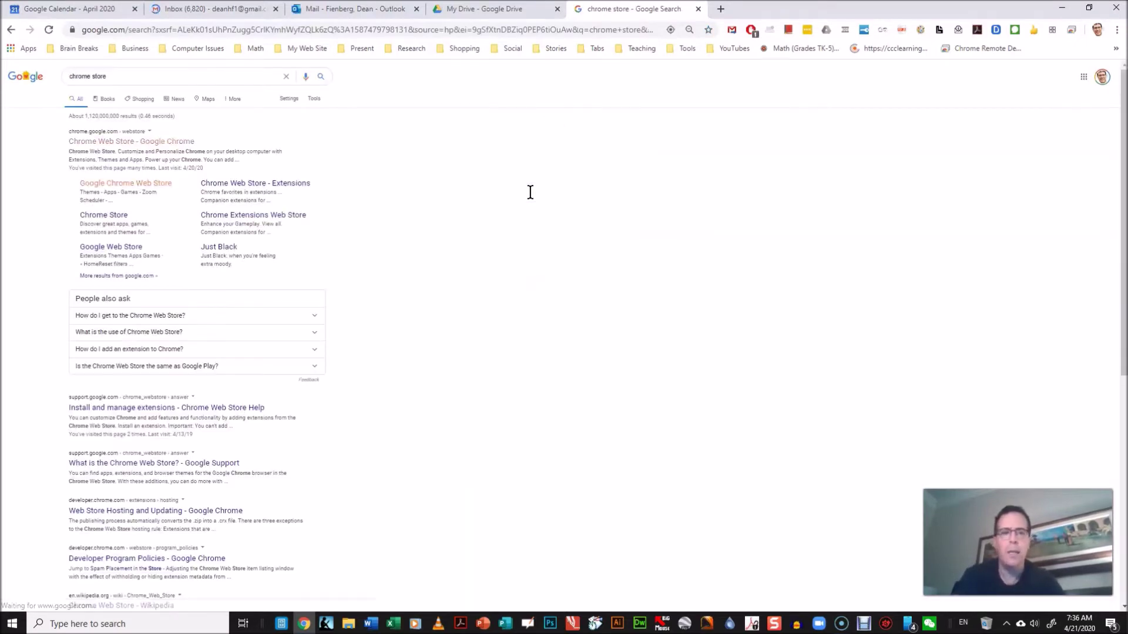
click(124, 141)
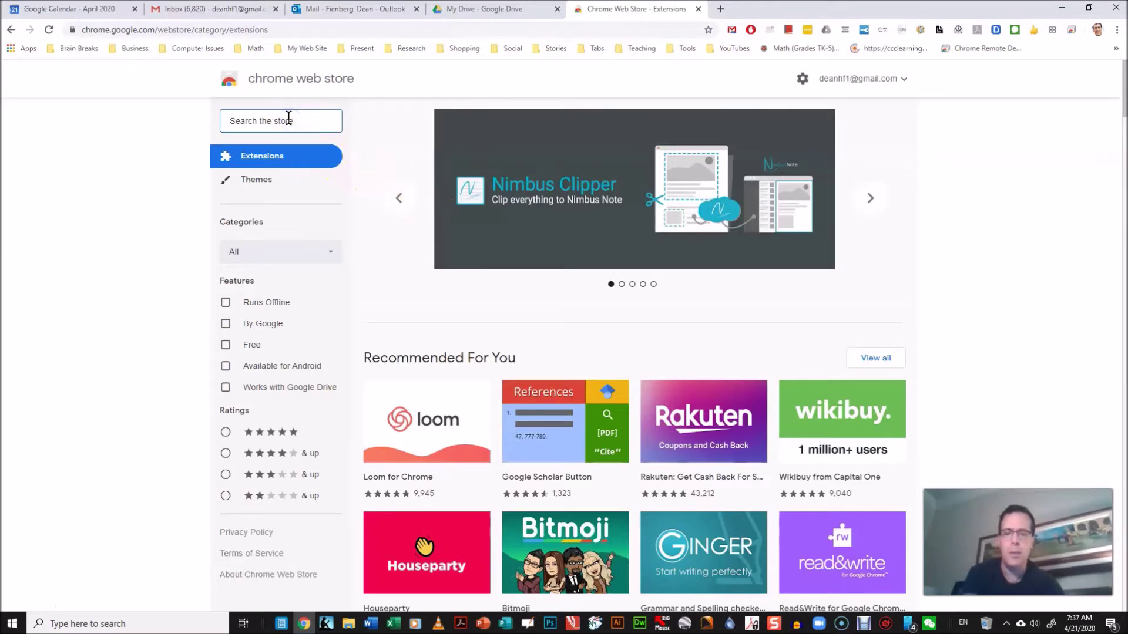
Step: Find 'kami' in the store, add the Kami extension to Chrome, and launch it in a new tab
text(kami)
key(Return)
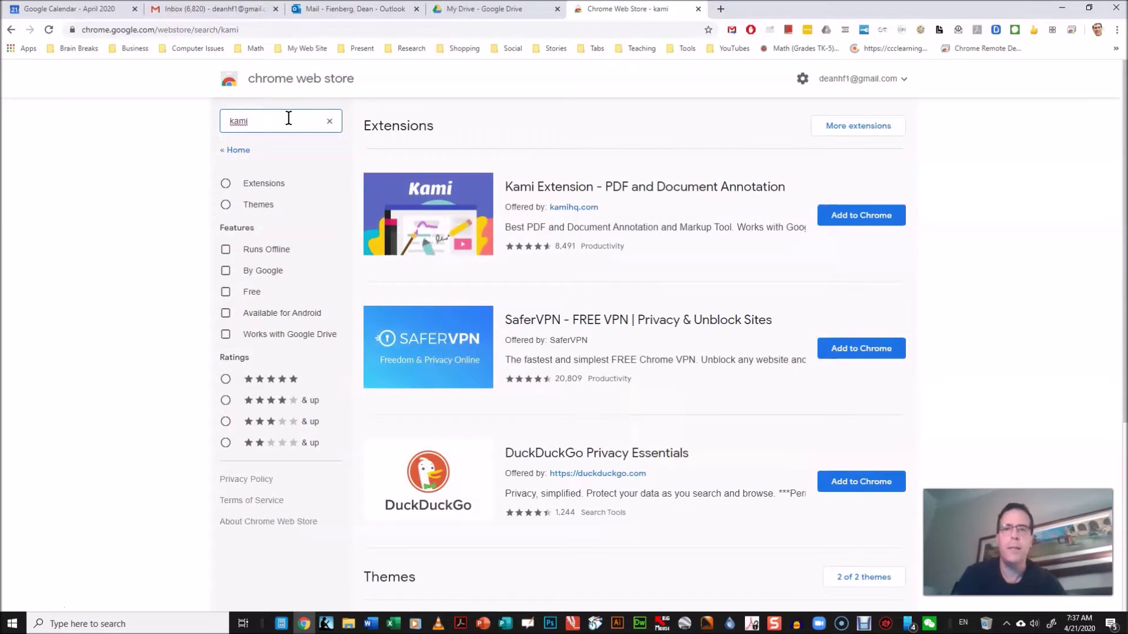
click(437, 208)
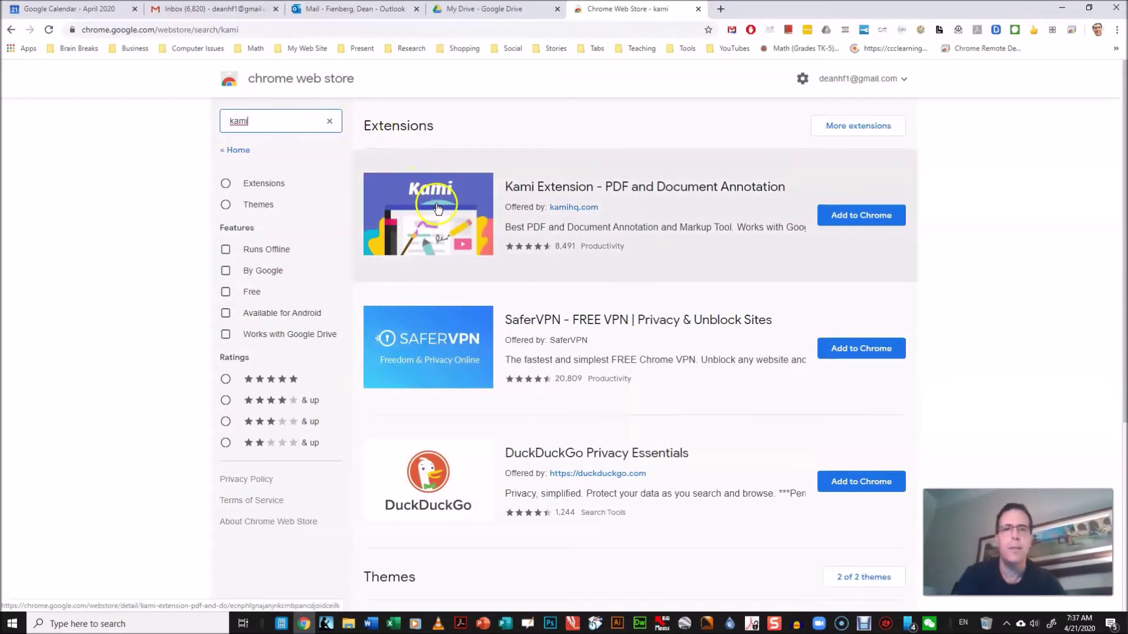
click(823, 216)
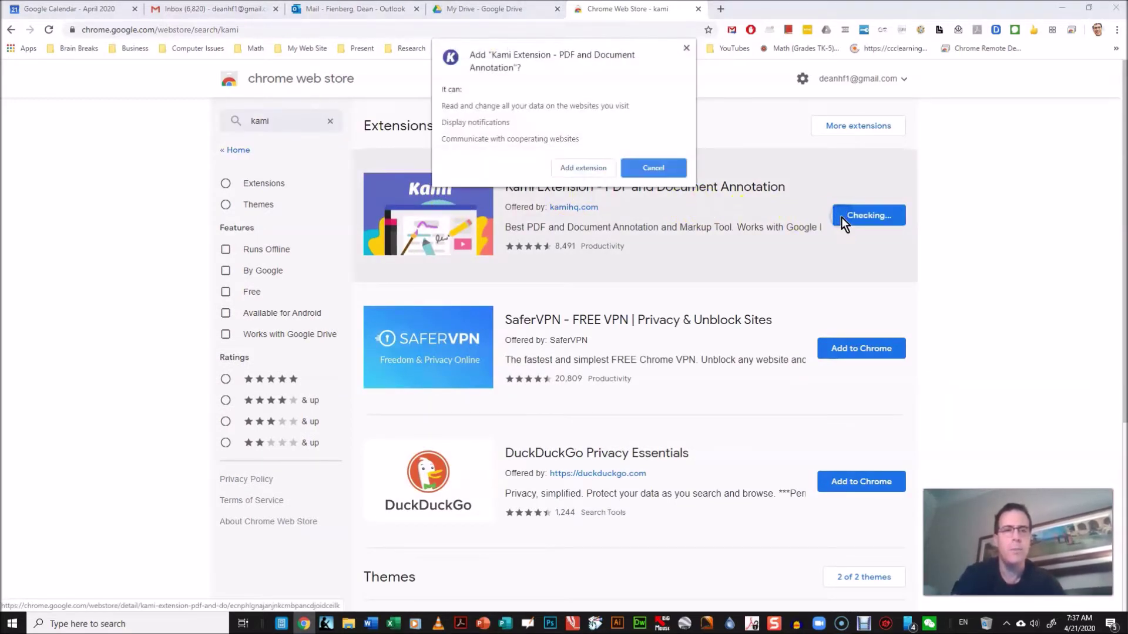
click(597, 170)
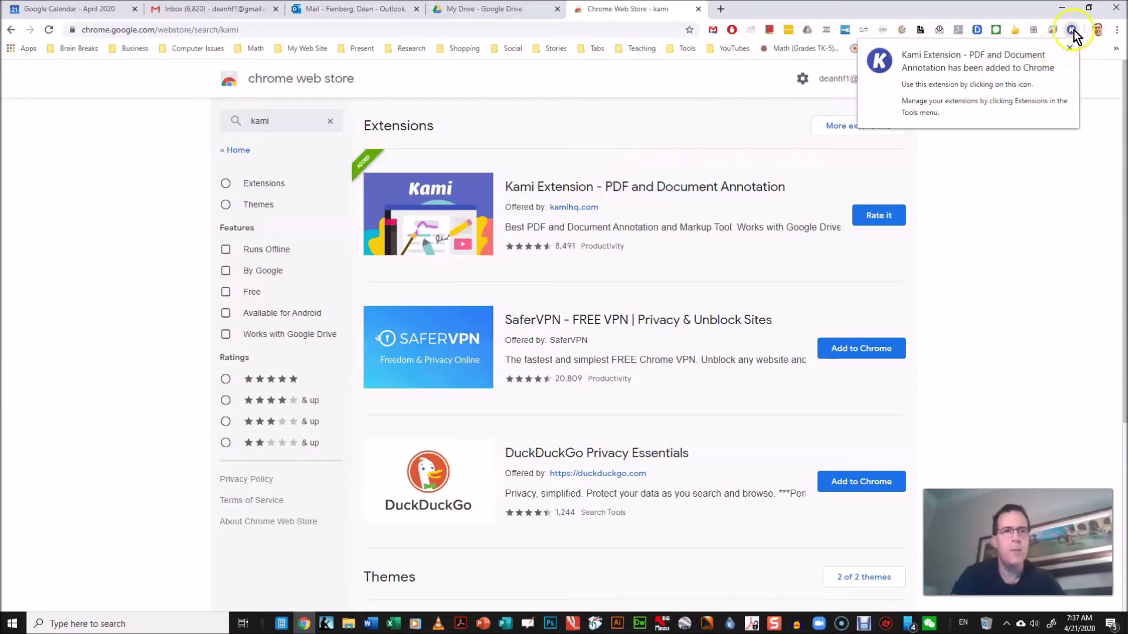
click(1069, 48)
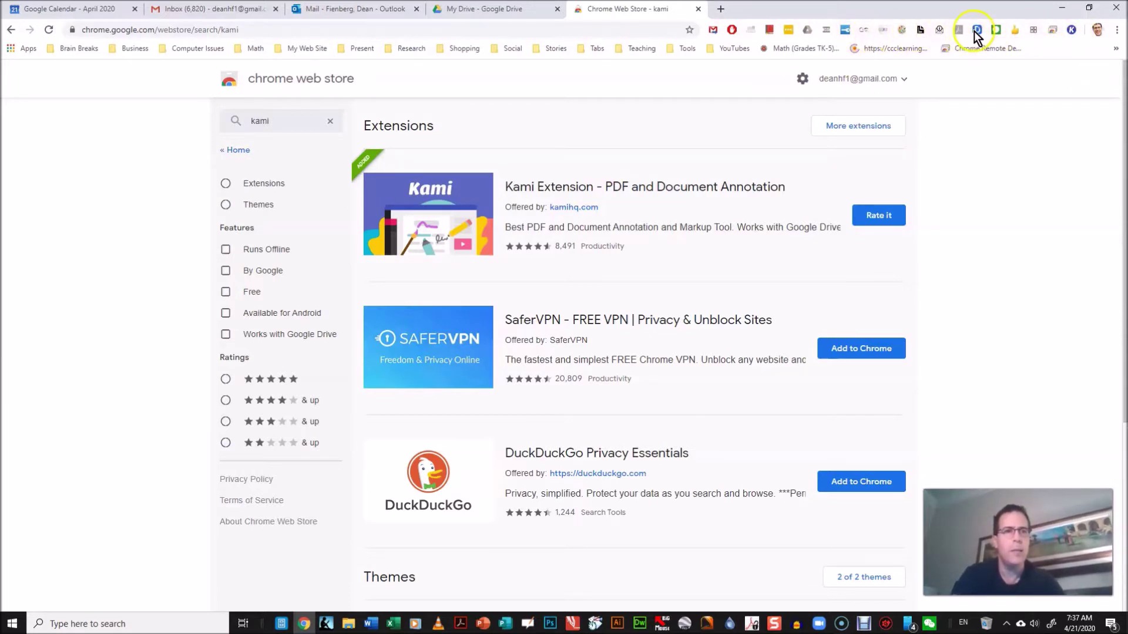
click(1072, 31)
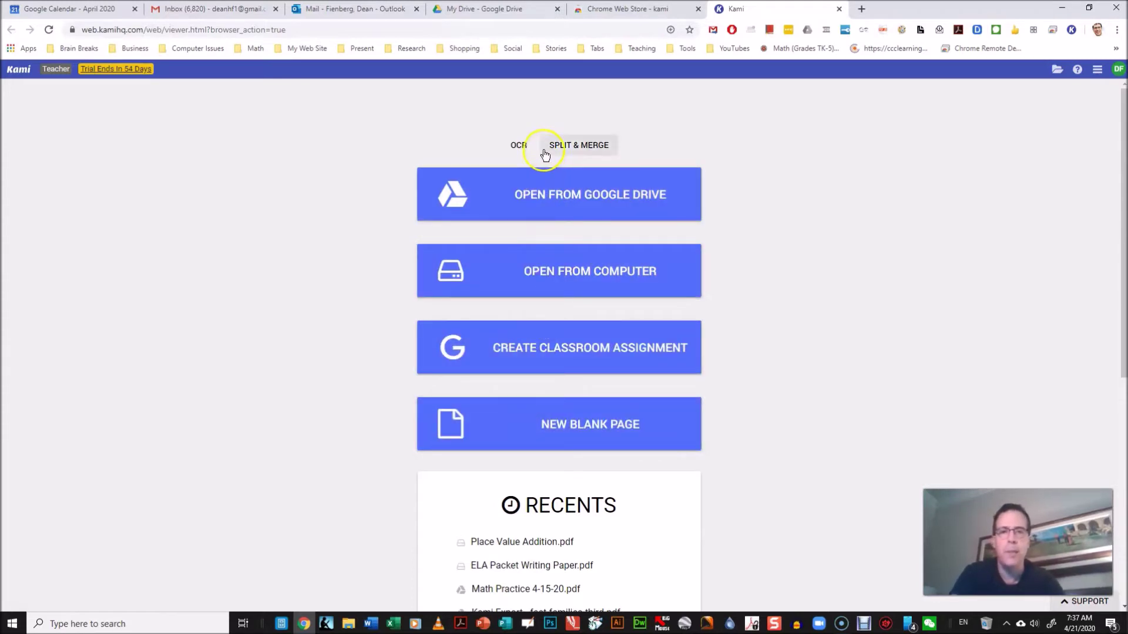
Step: Choose Open From Computer on Kami's start page to pick a local PDF
click(545, 275)
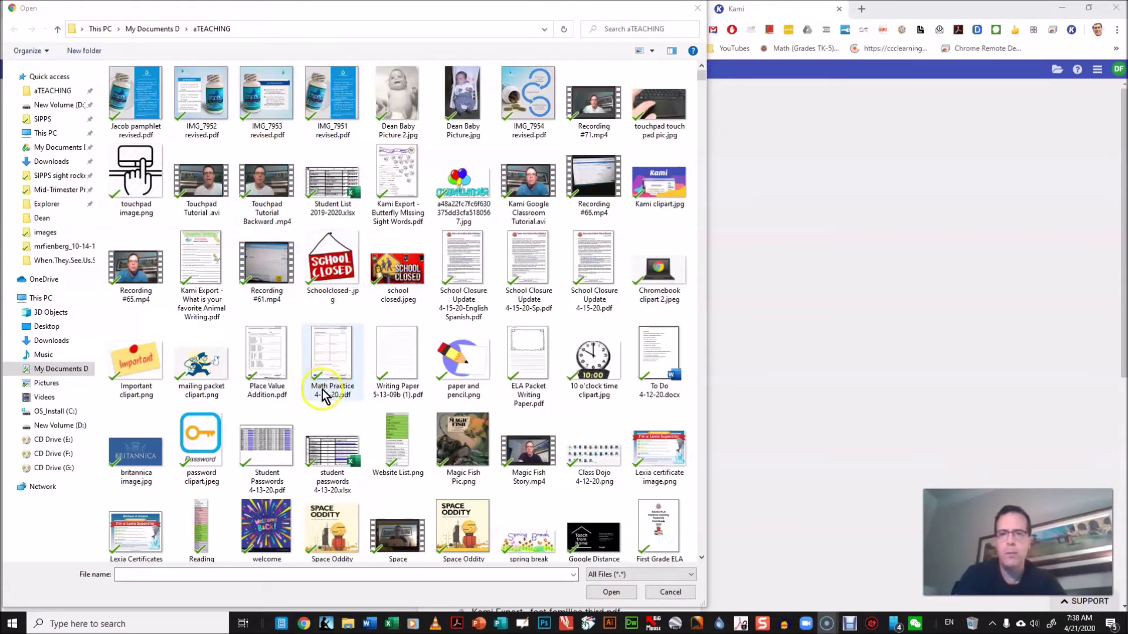
Step: Open Math Practice 4-15-20.pdf and close the earlier-copies prompt
double_click(335, 356)
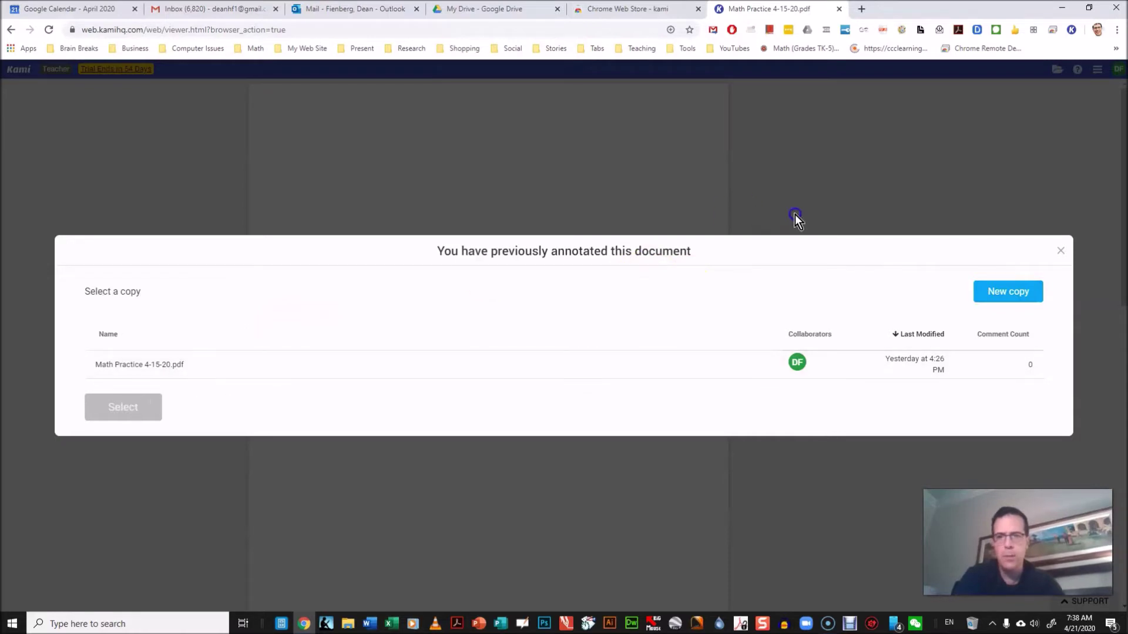
click(1059, 256)
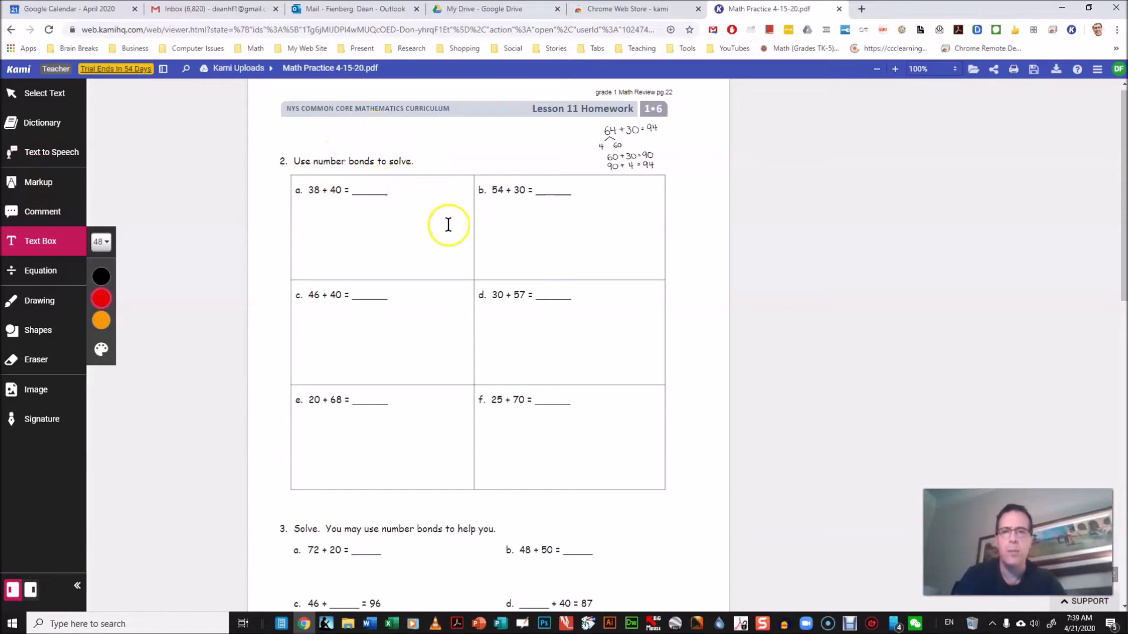
Step: Scroll through the worksheet pages back to the Lesson 11 Homework page
scroll(501, 245, down, 7)
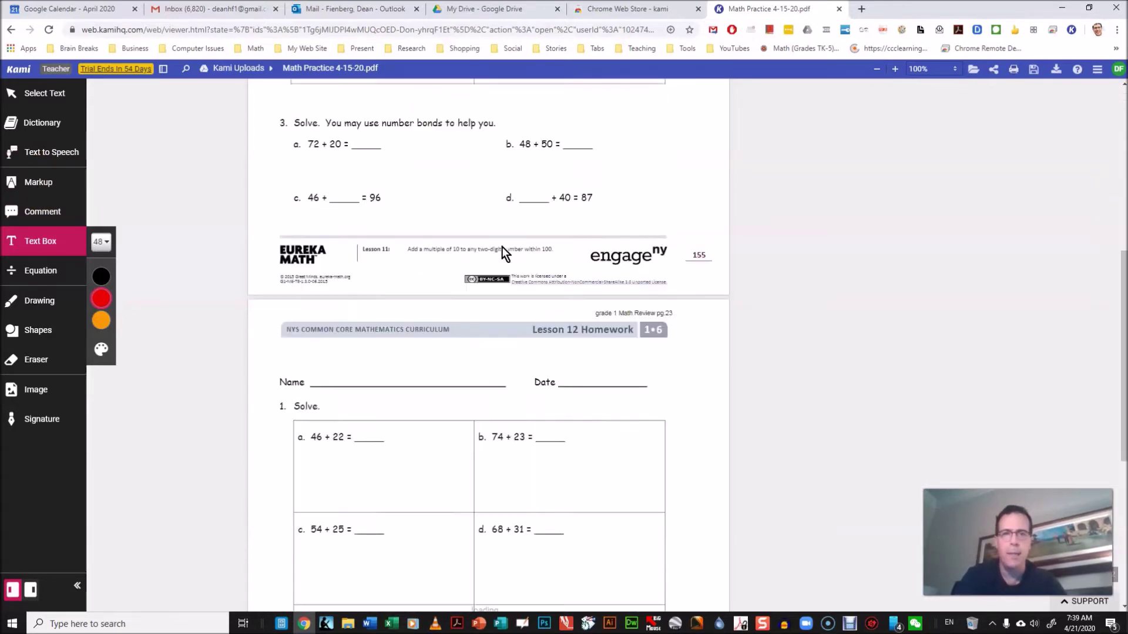
scroll(502, 247, down, 8)
scroll(502, 246, up, 15)
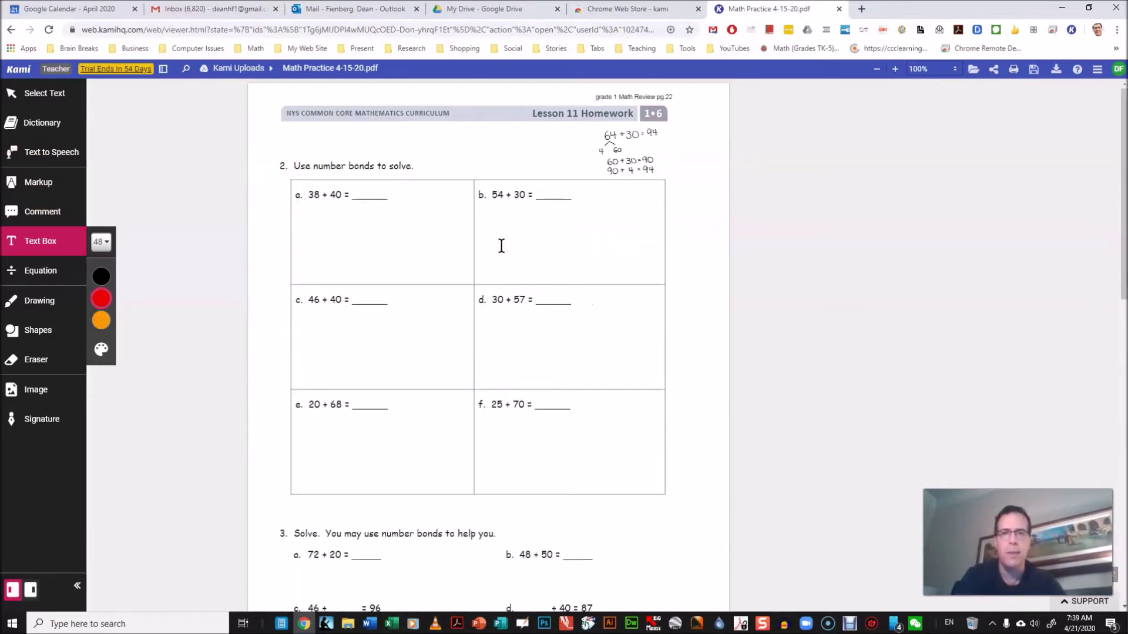
scroll(502, 247, down, 12)
scroll(501, 247, up, 10)
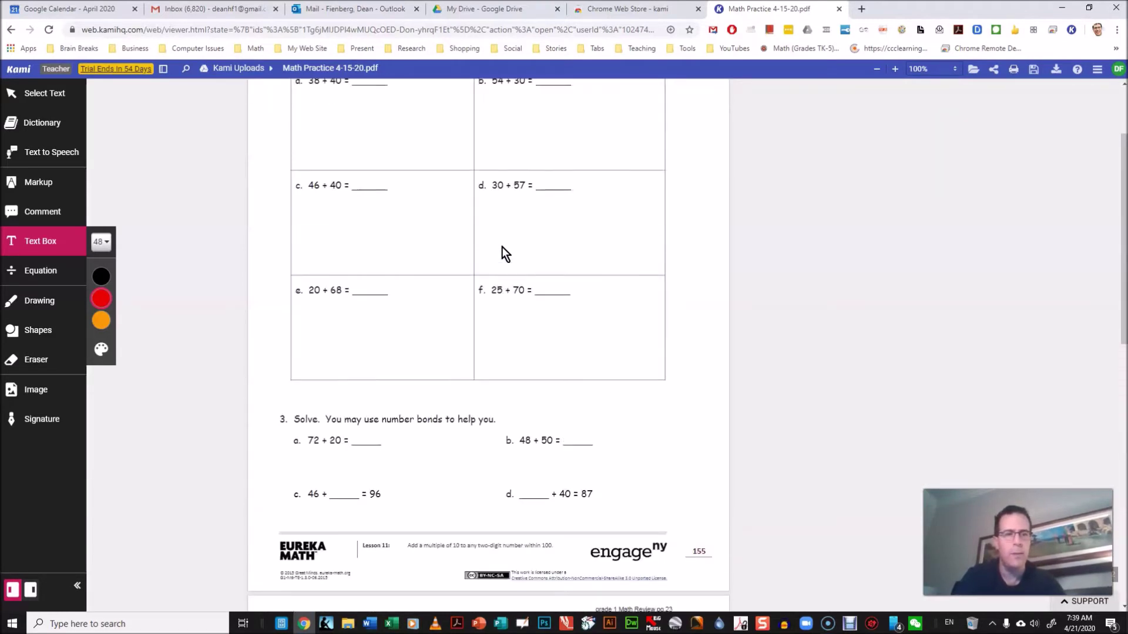
scroll(501, 246, up, 2)
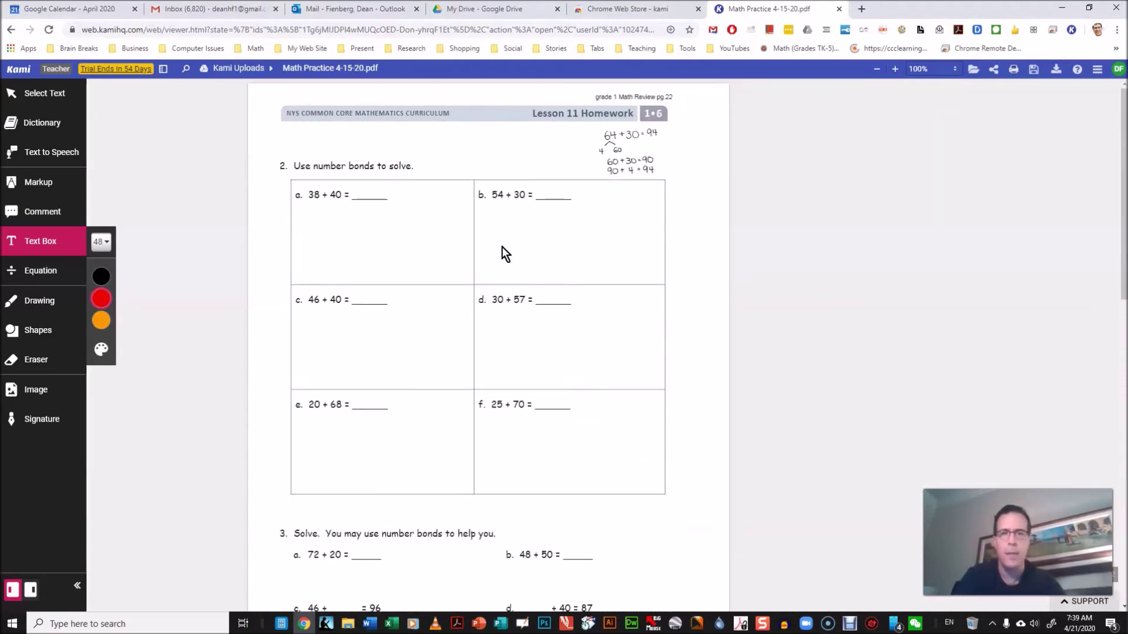
Step: Choose Create Assignment from Kami's menu and open the class selector in the Assign dialog
click(1097, 73)
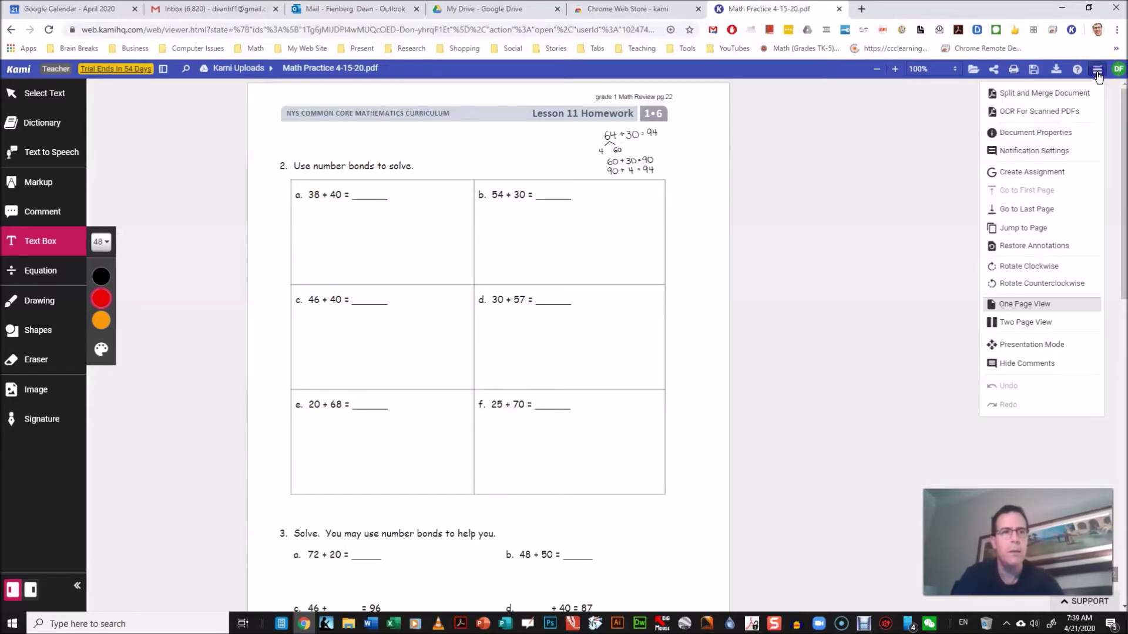
click(1021, 178)
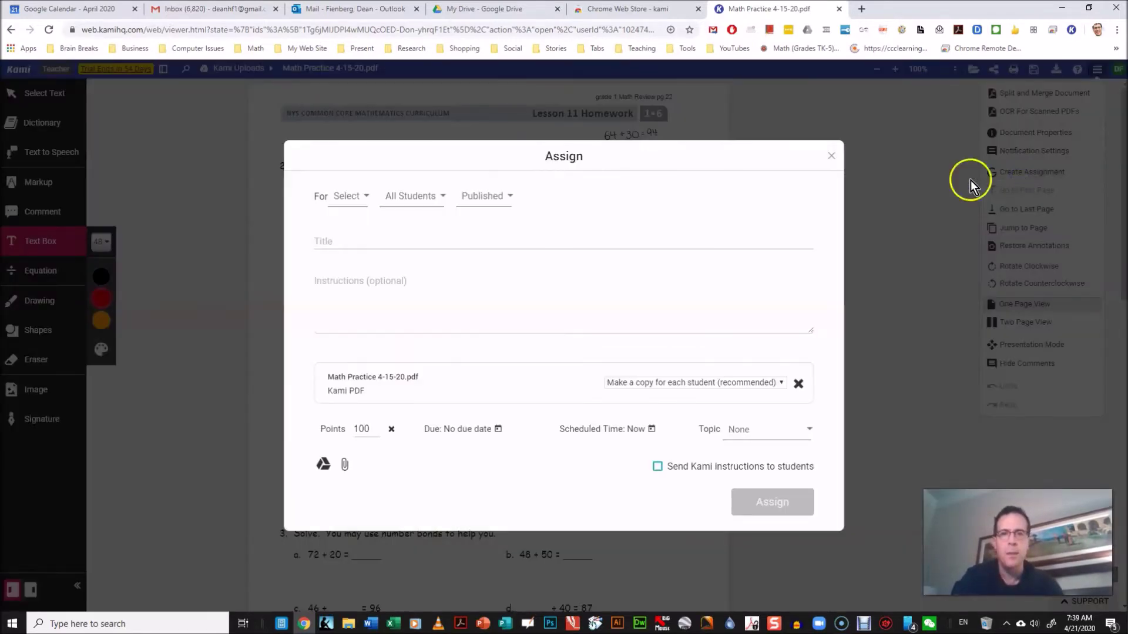
click(347, 198)
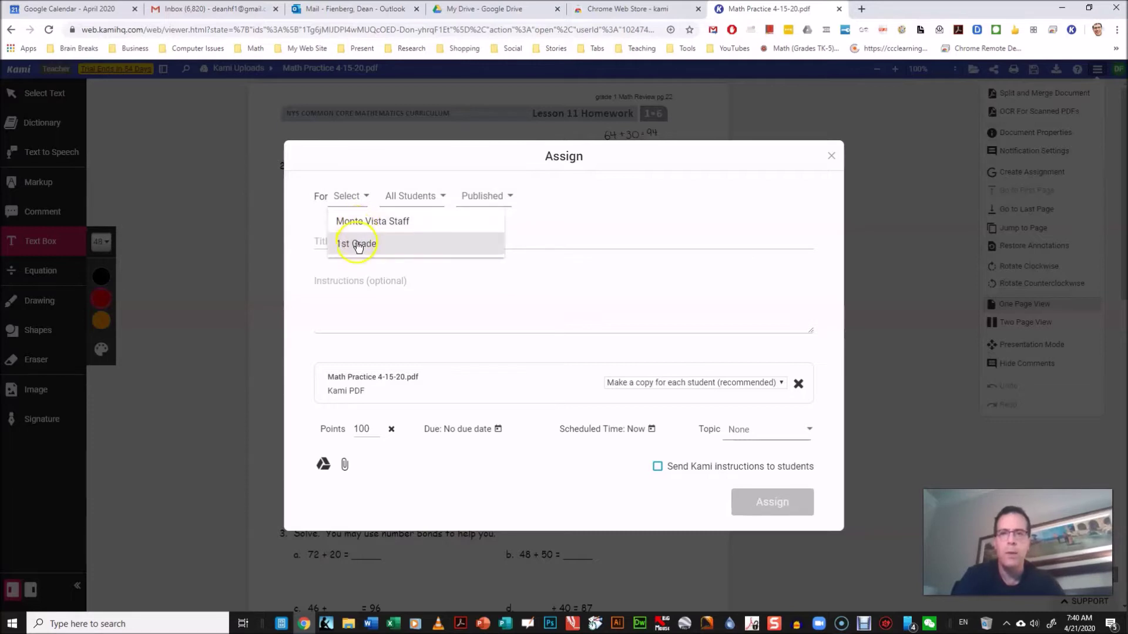
Step: Assign the worksheet to 1st Grade with all 53 students selected
click(357, 247)
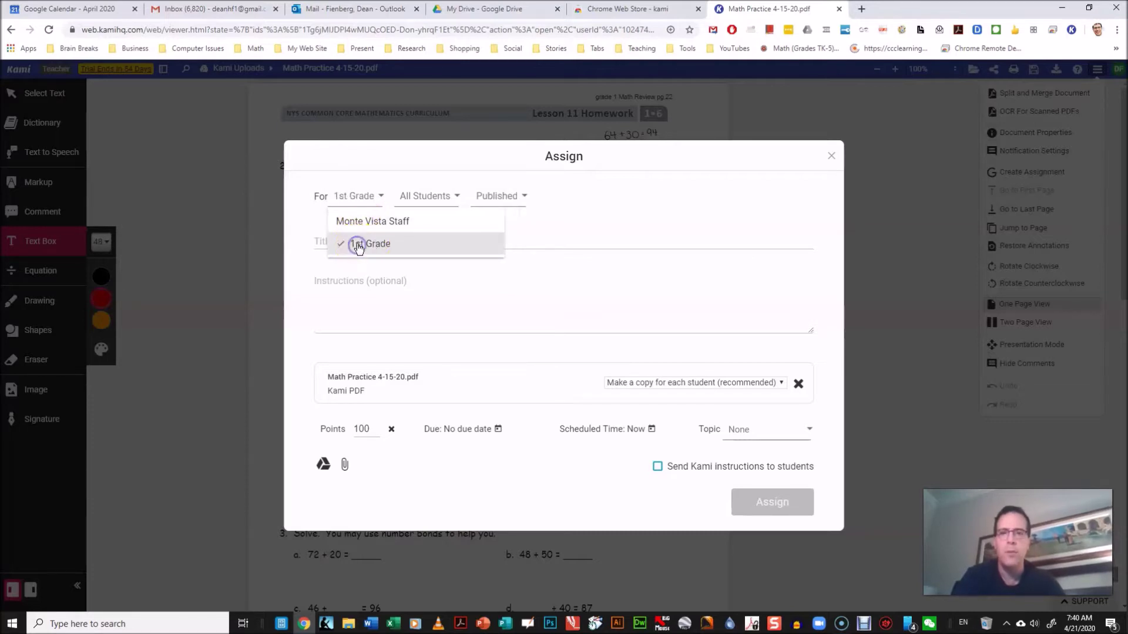
click(438, 199)
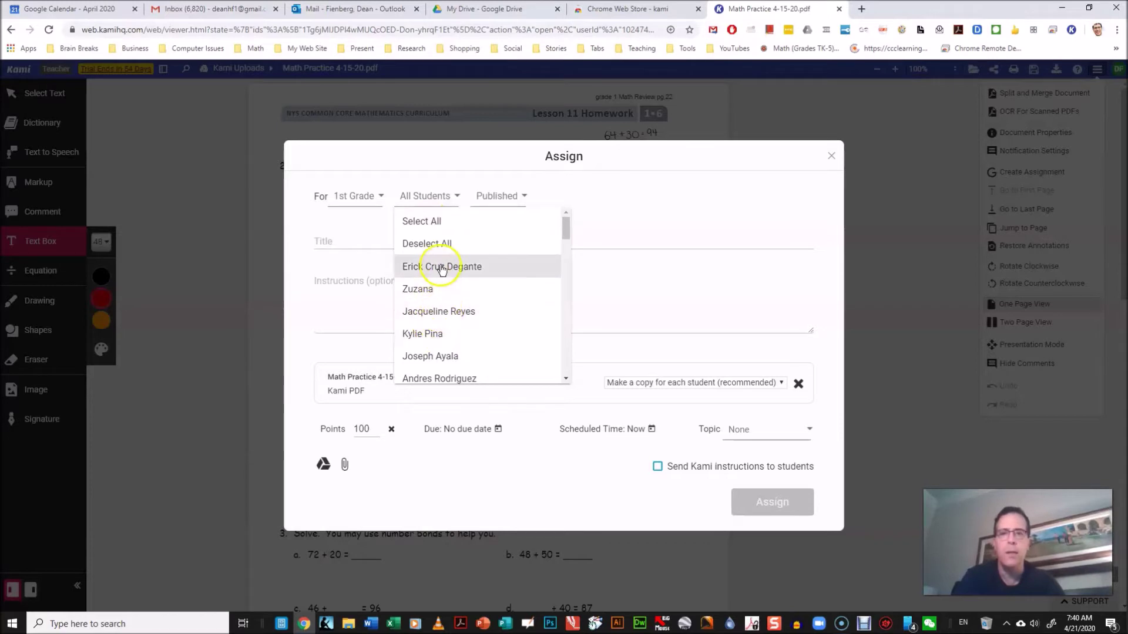
click(435, 228)
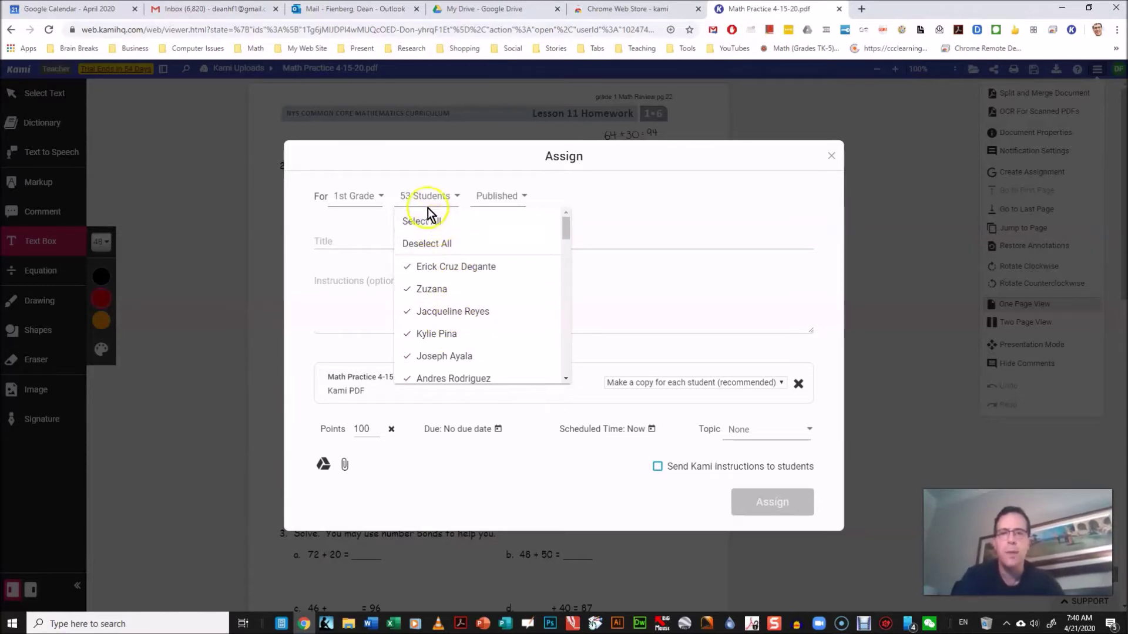
click(495, 172)
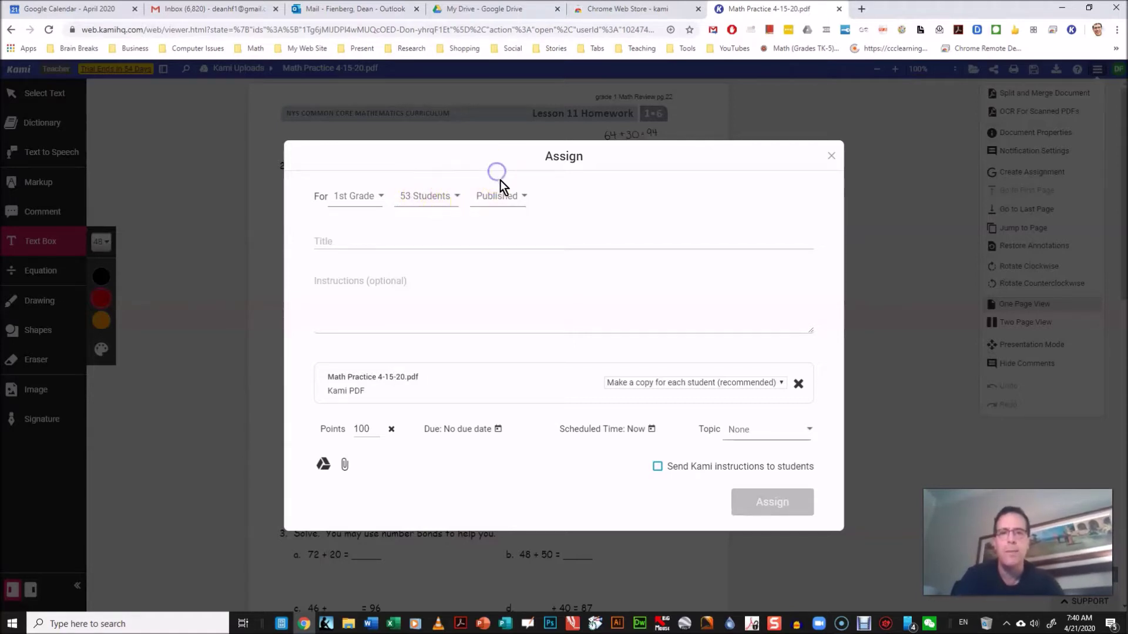
click(336, 235)
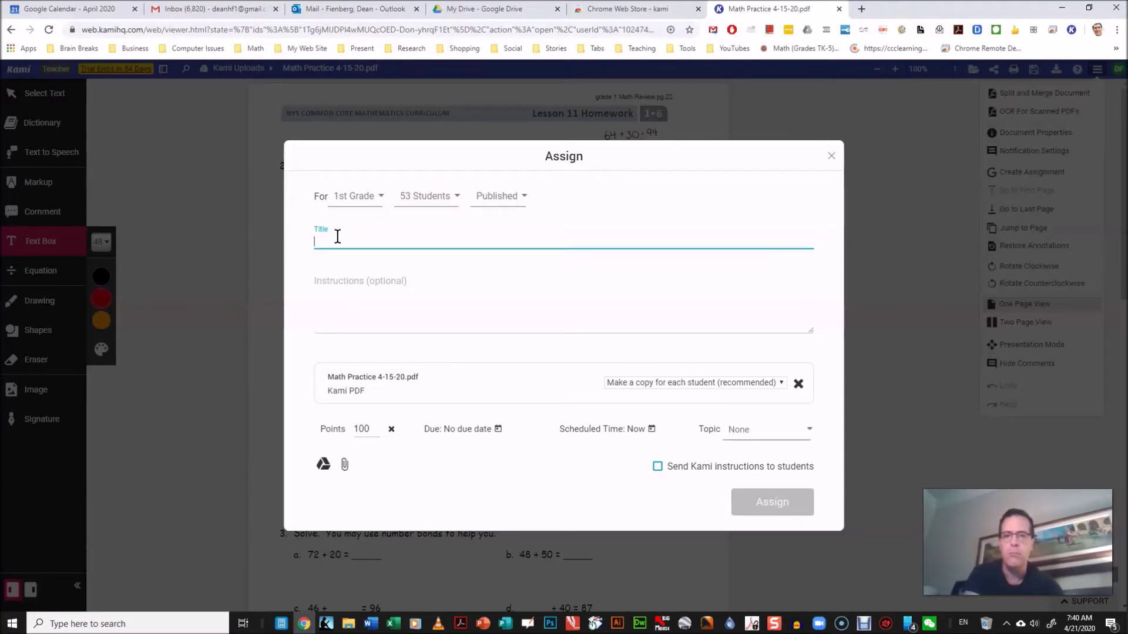
Step: Title the assignment 'Math Practice', add placeholder instructions, and show the copy-mode options
text(Math Practice)
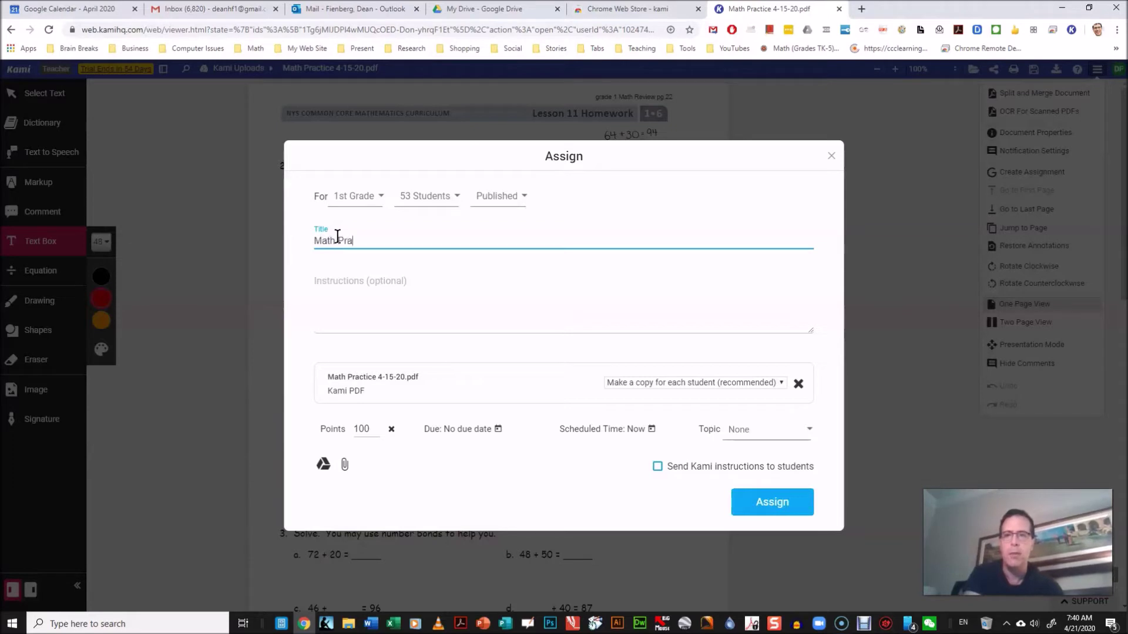
click(340, 314)
text(fjdsk)
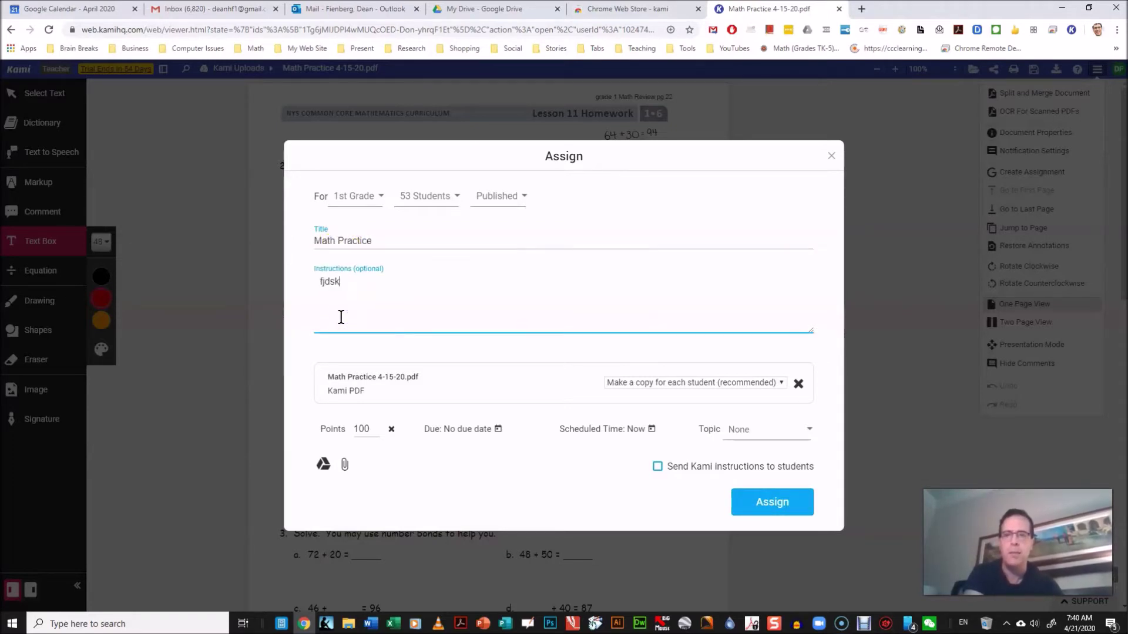
text(lj fjsdkf slf djs dfk sl)
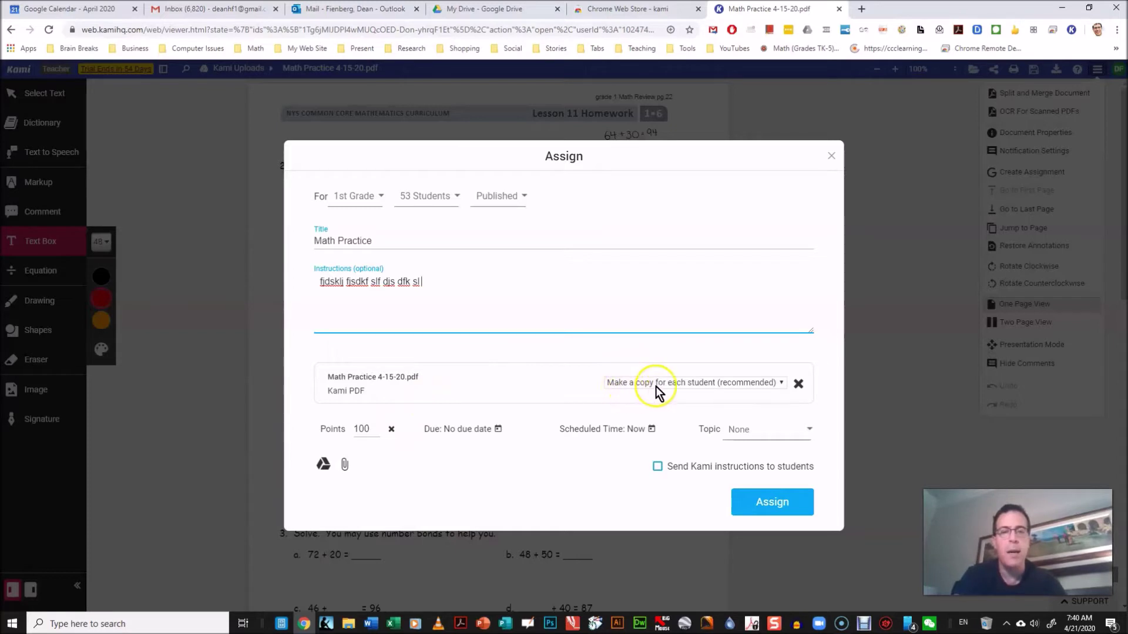
click(761, 385)
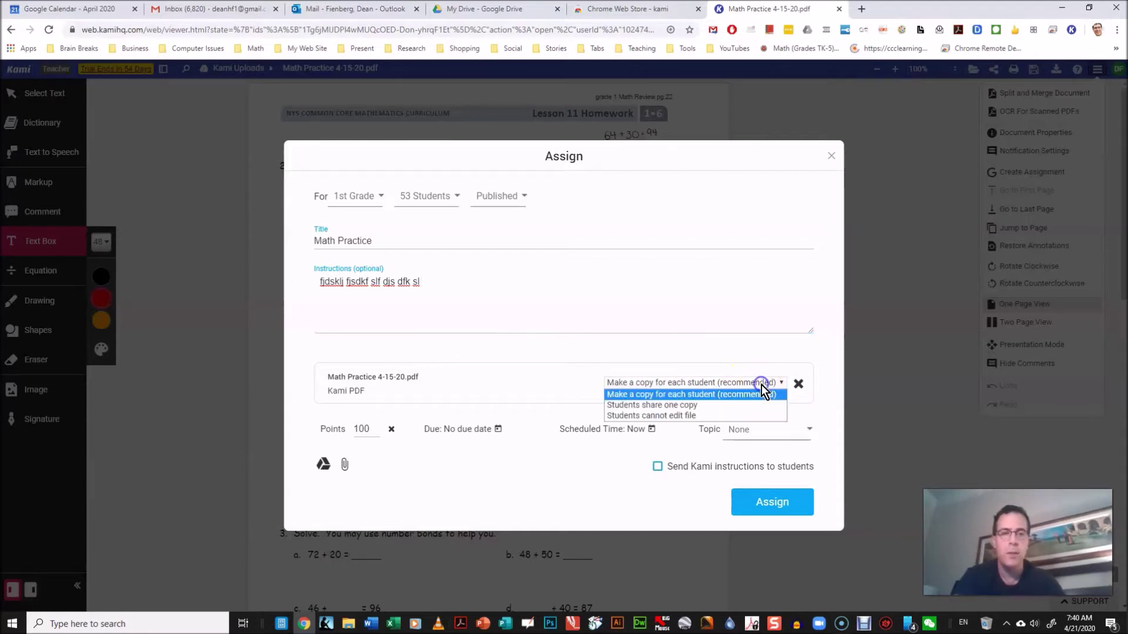
Step: Keep 'Make a copy for each student' and change the points from 100 to 10
click(728, 395)
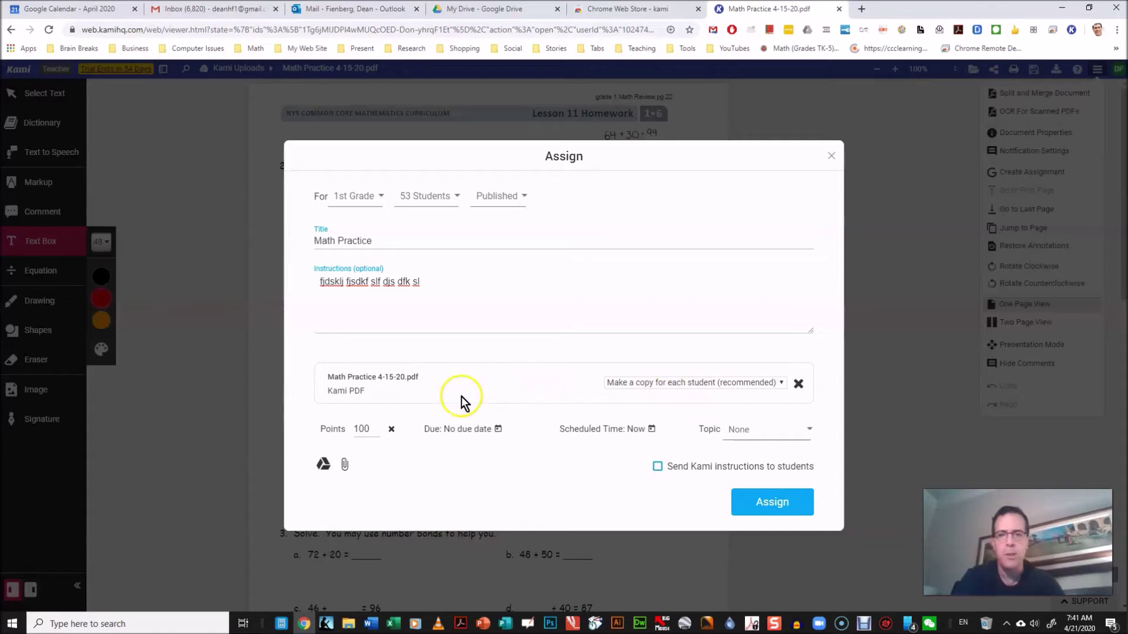
click(366, 428)
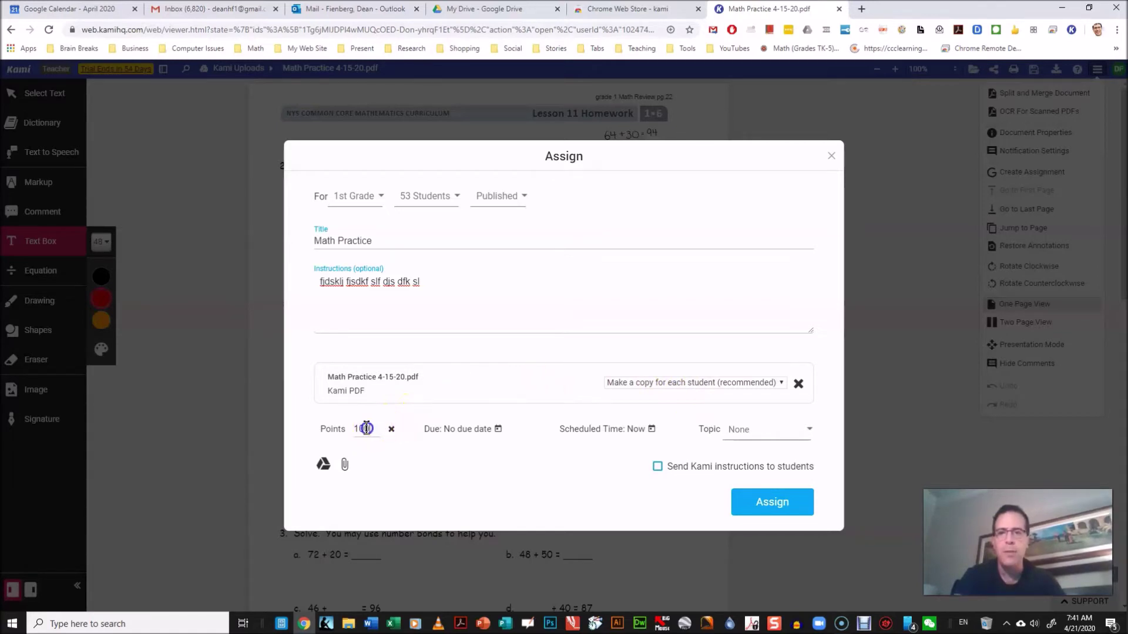
drag(366, 429, 344, 429)
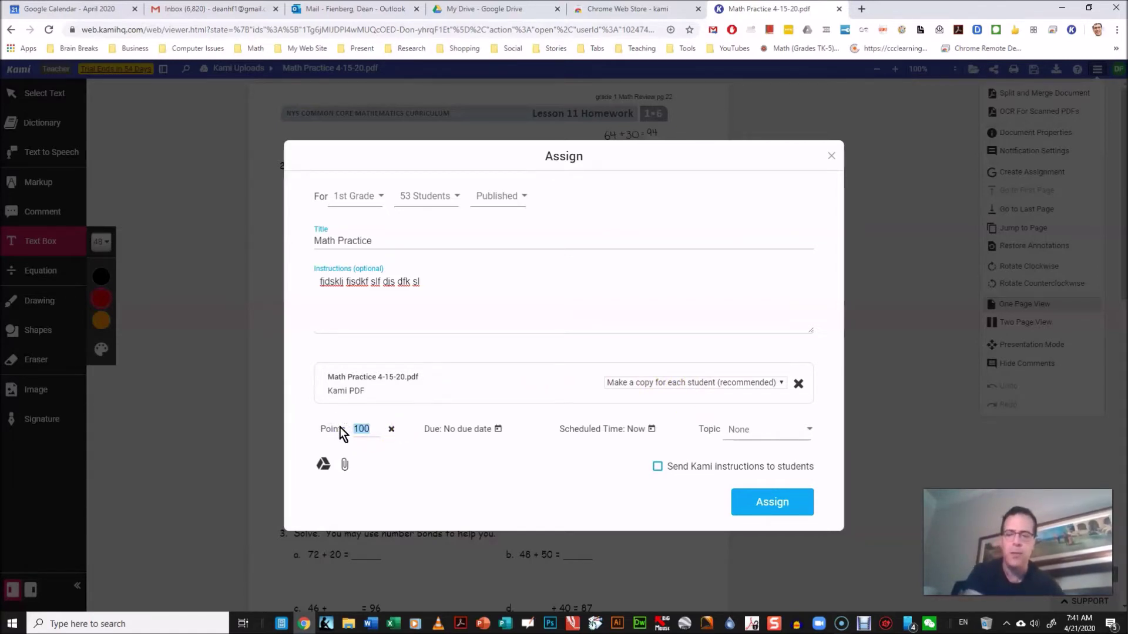
text(10)
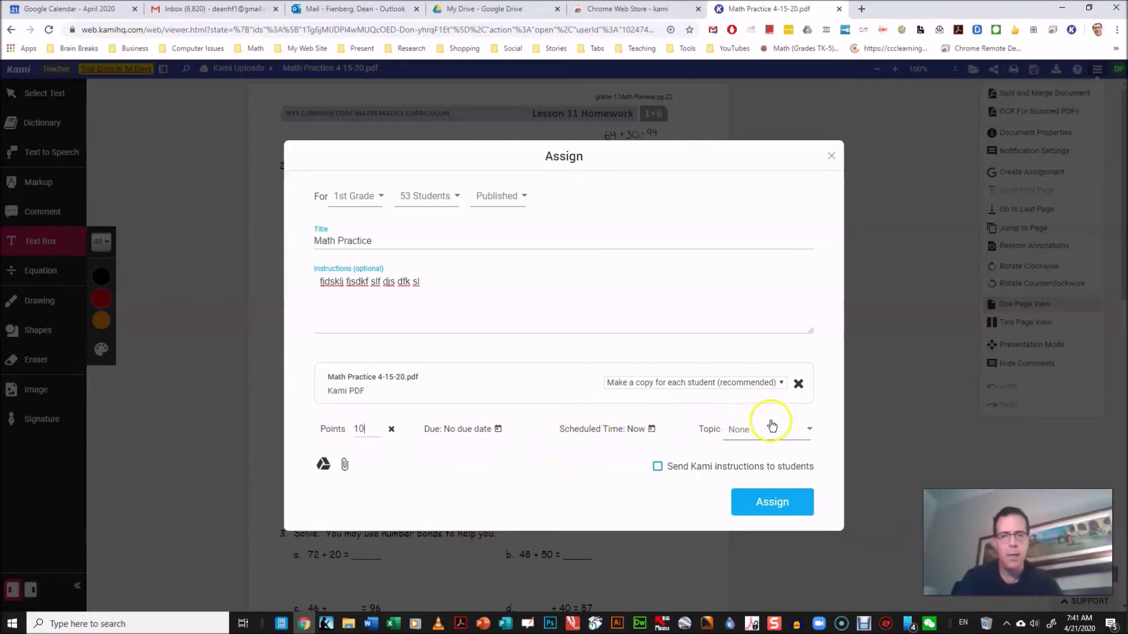
Step: File the assignment under the Math topic and submit it with Assign
click(800, 435)
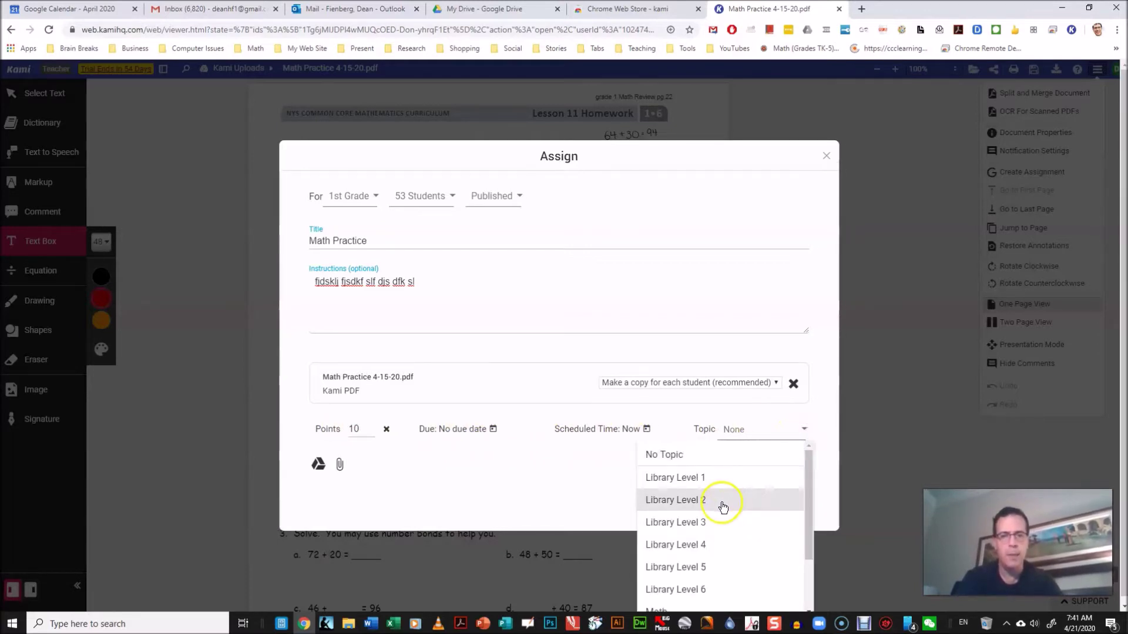
drag(809, 516, 805, 563)
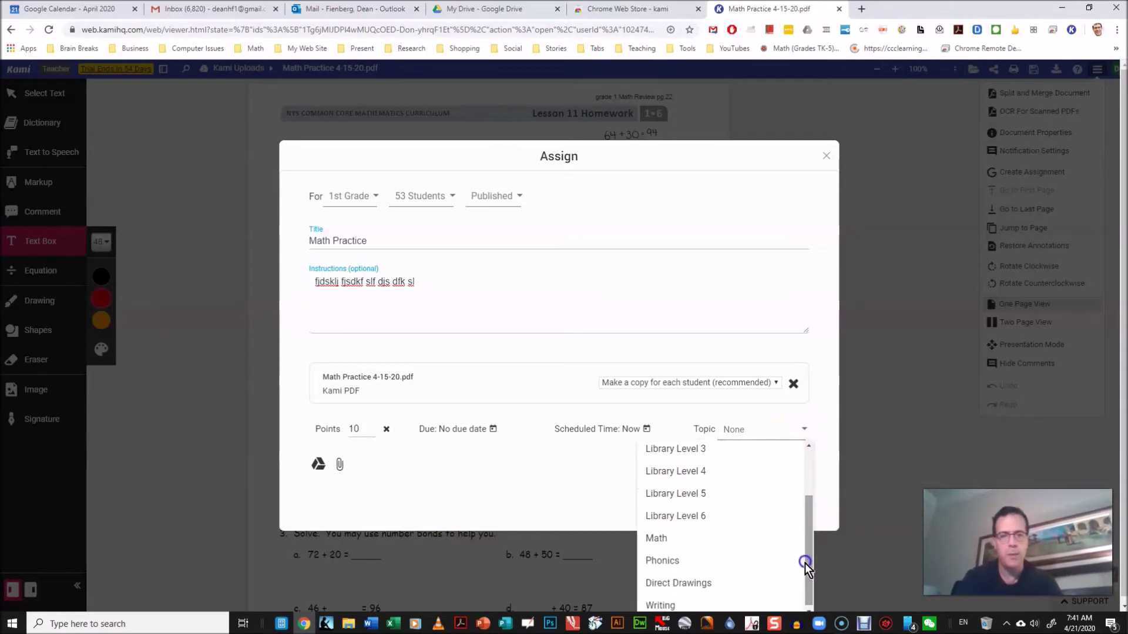
click(686, 544)
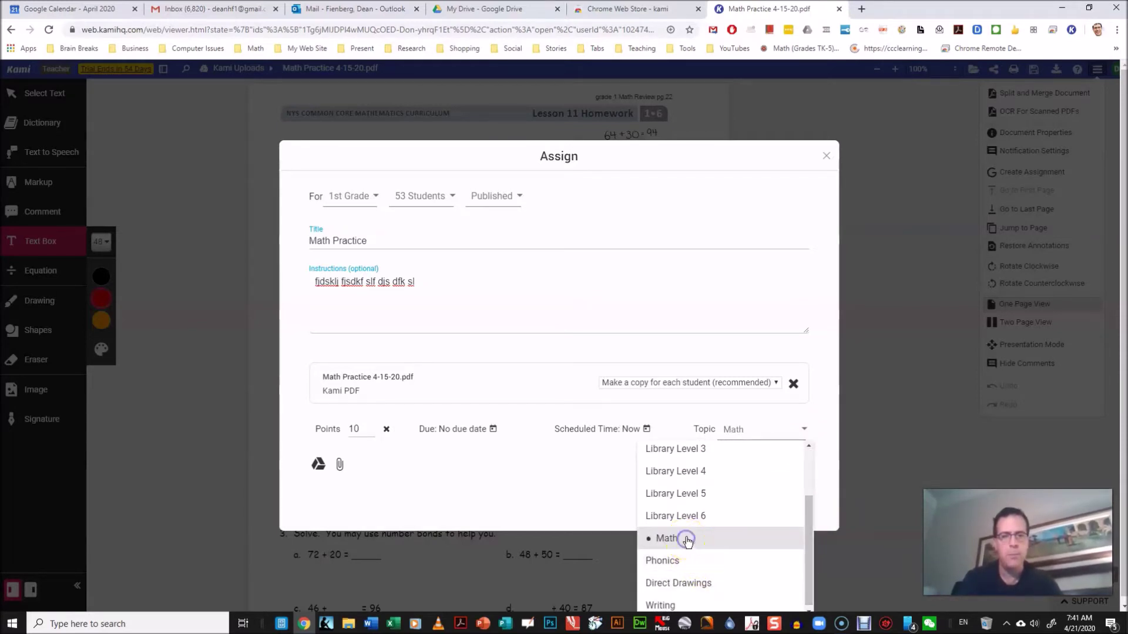
click(592, 467)
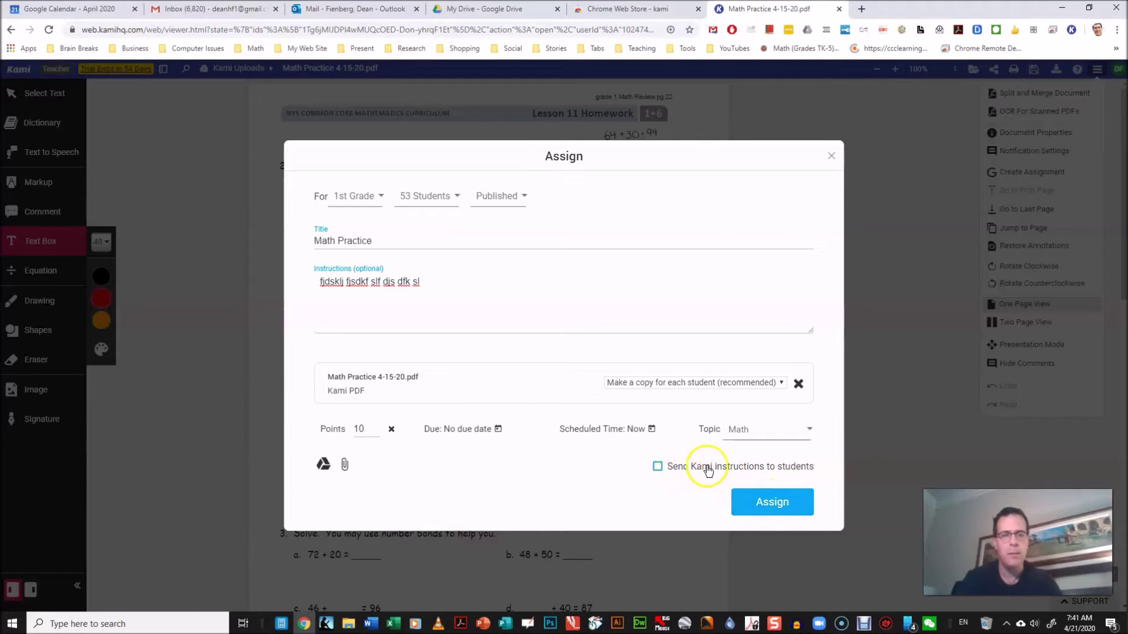
click(773, 506)
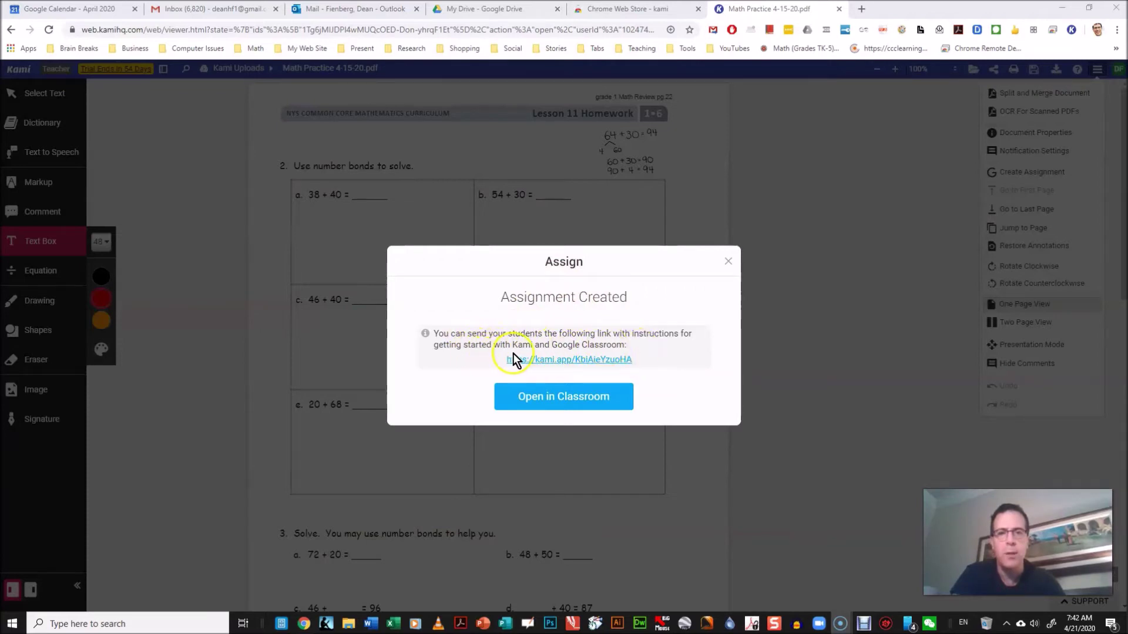
Step: Open the kami.app student link, then open the new assignment in Google Classroom
click(563, 364)
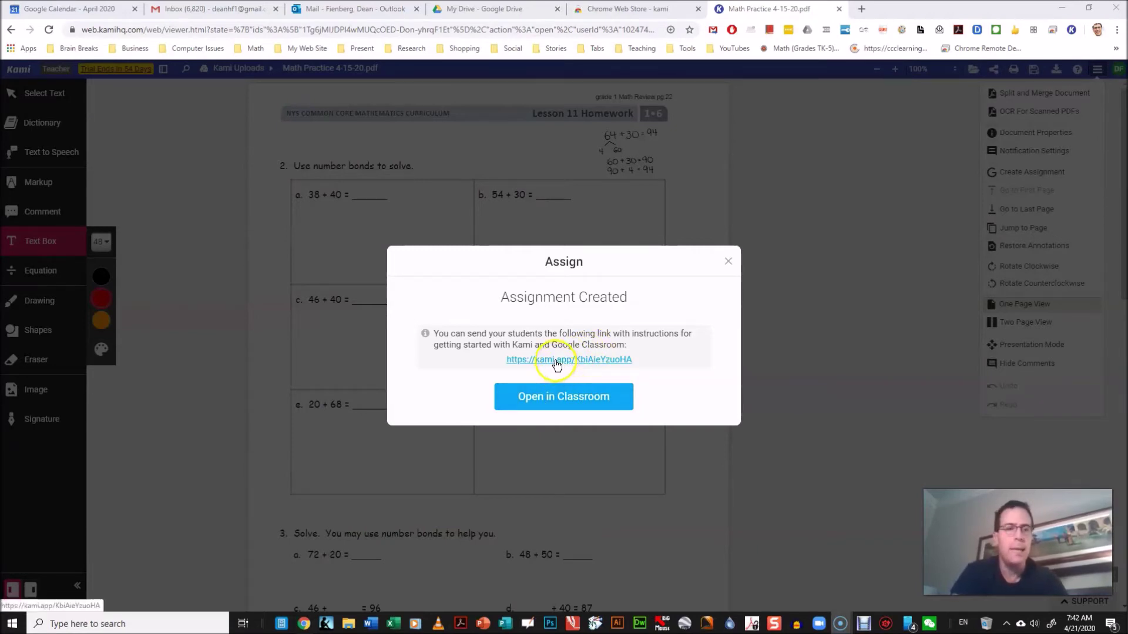
click(555, 403)
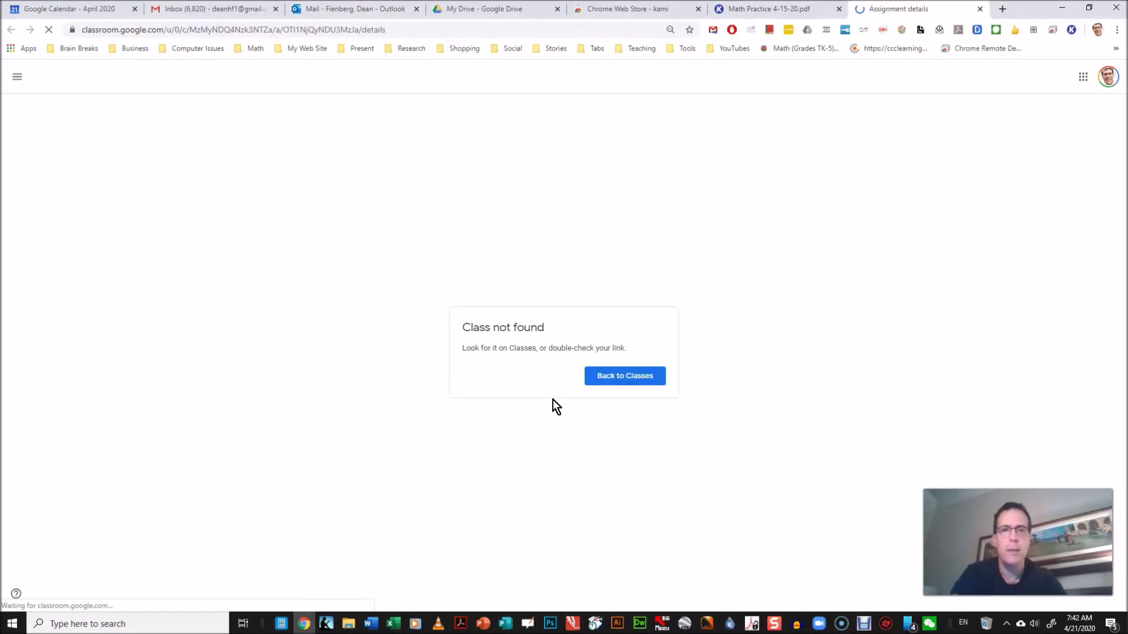
Step: After 'Class not found', switch Google Classroom to the school account and open the 1st Grade class
click(597, 368)
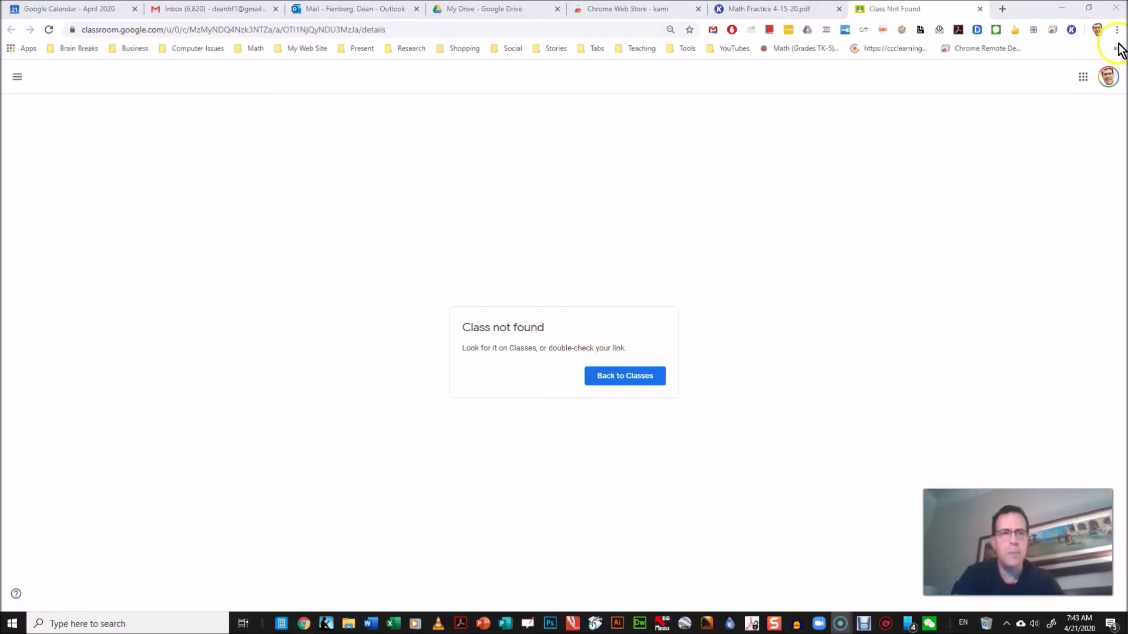
click(1109, 72)
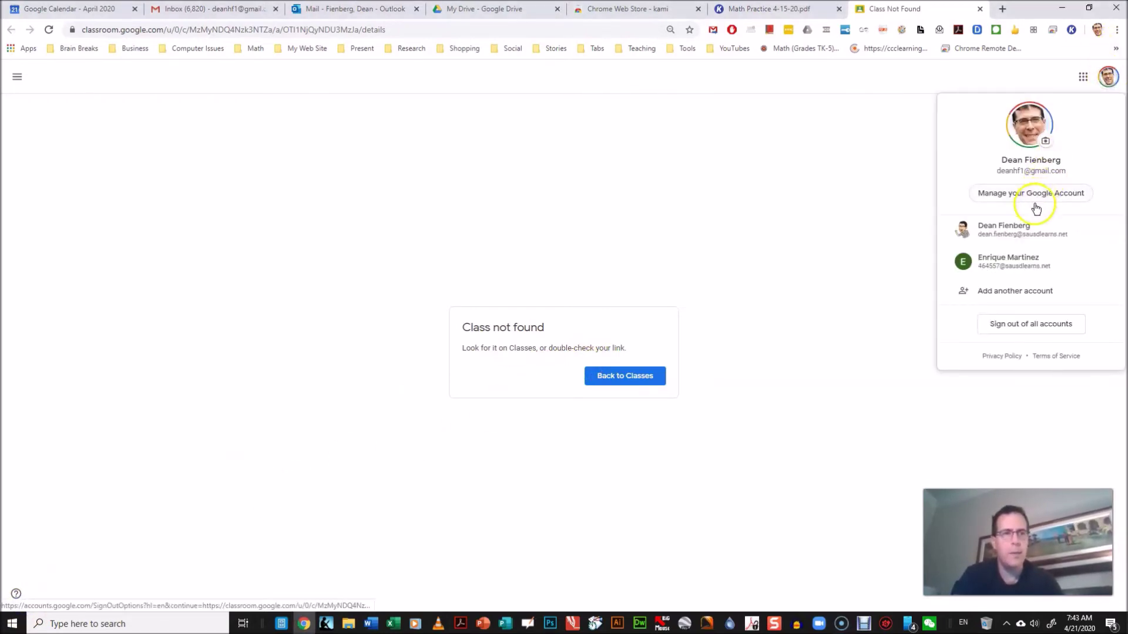
click(1017, 231)
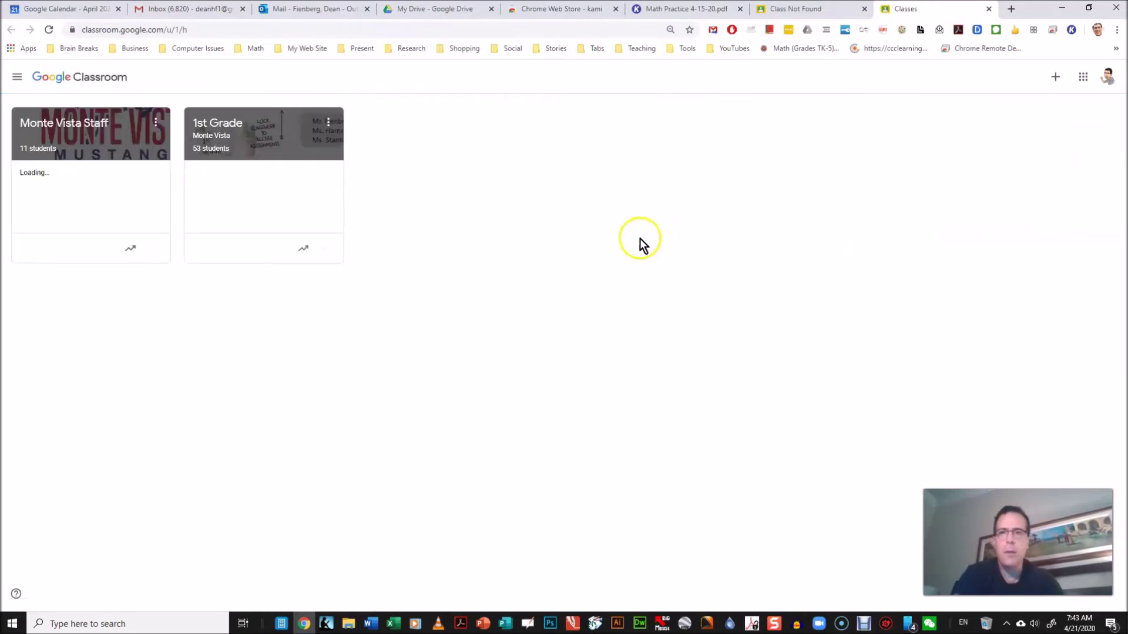
click(222, 127)
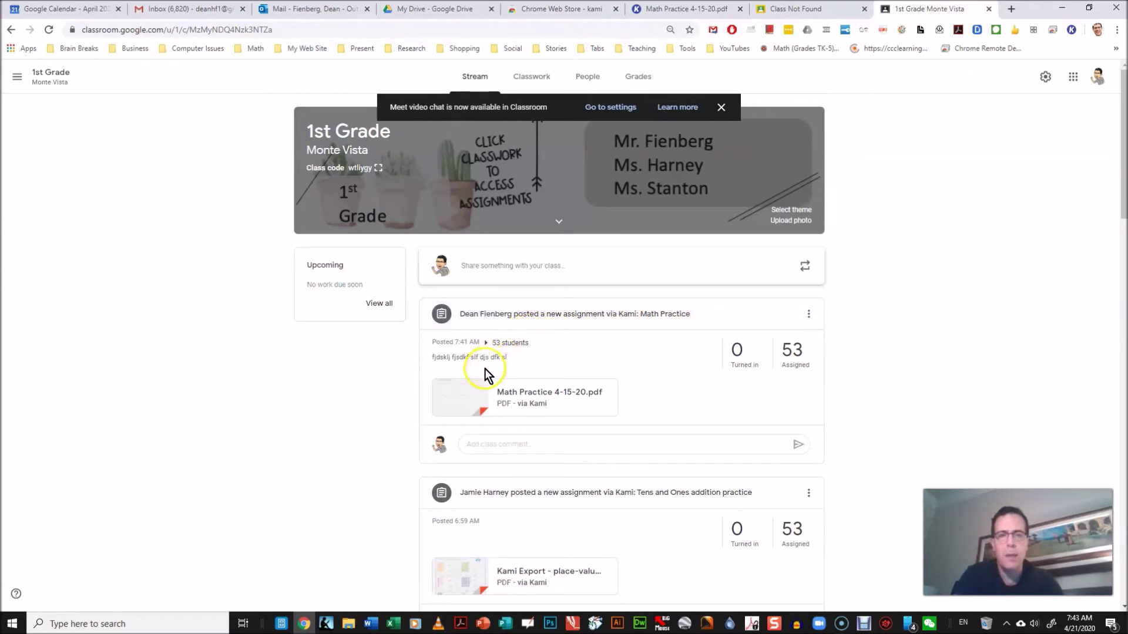
Step: Preview the attached Math Practice 4-15-20.pdf, then close the preview back to the stream
click(473, 404)
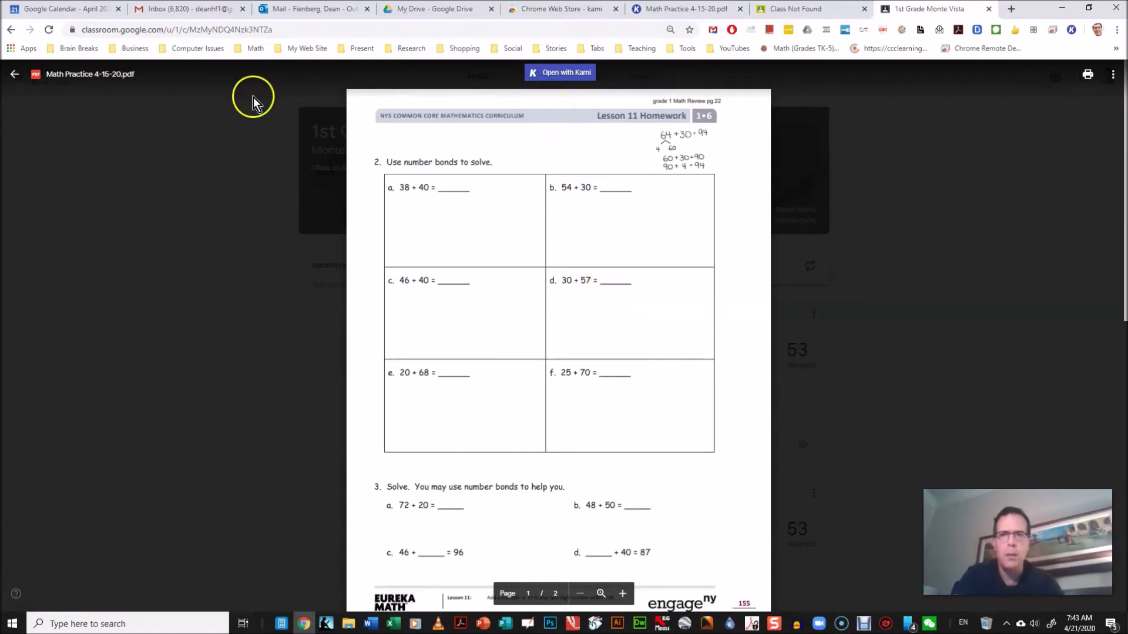
click(16, 77)
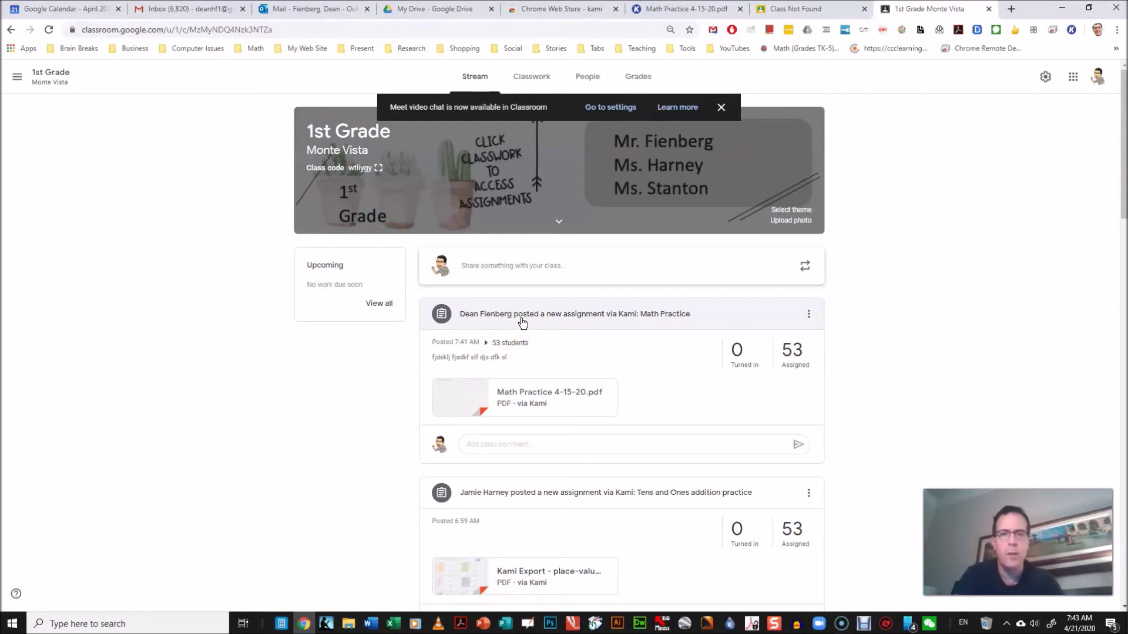
click(523, 321)
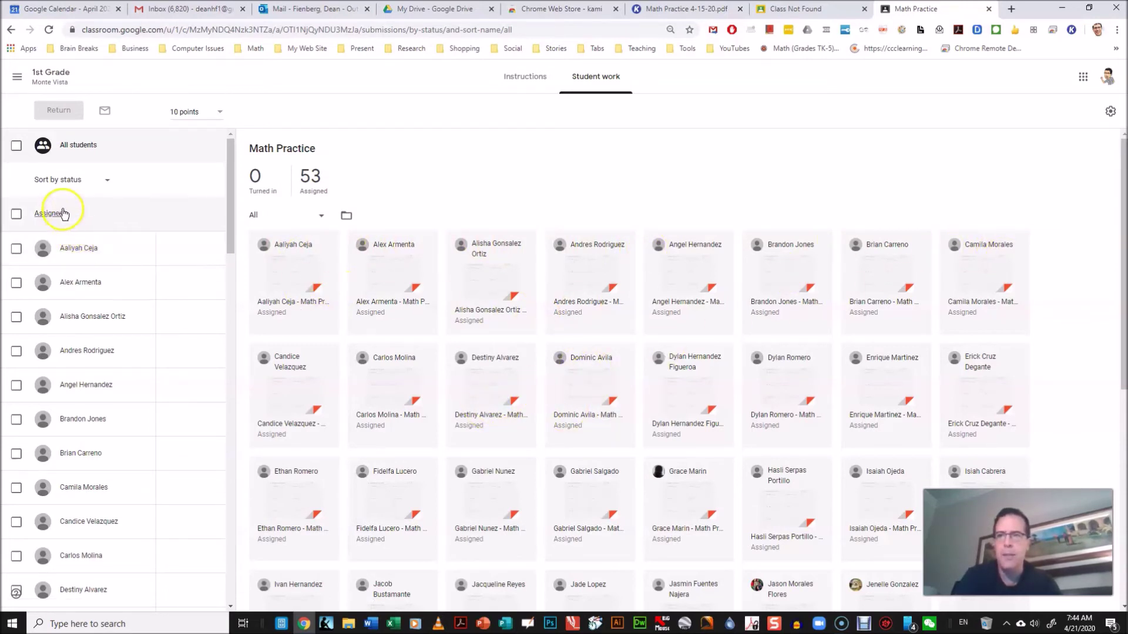
click(67, 188)
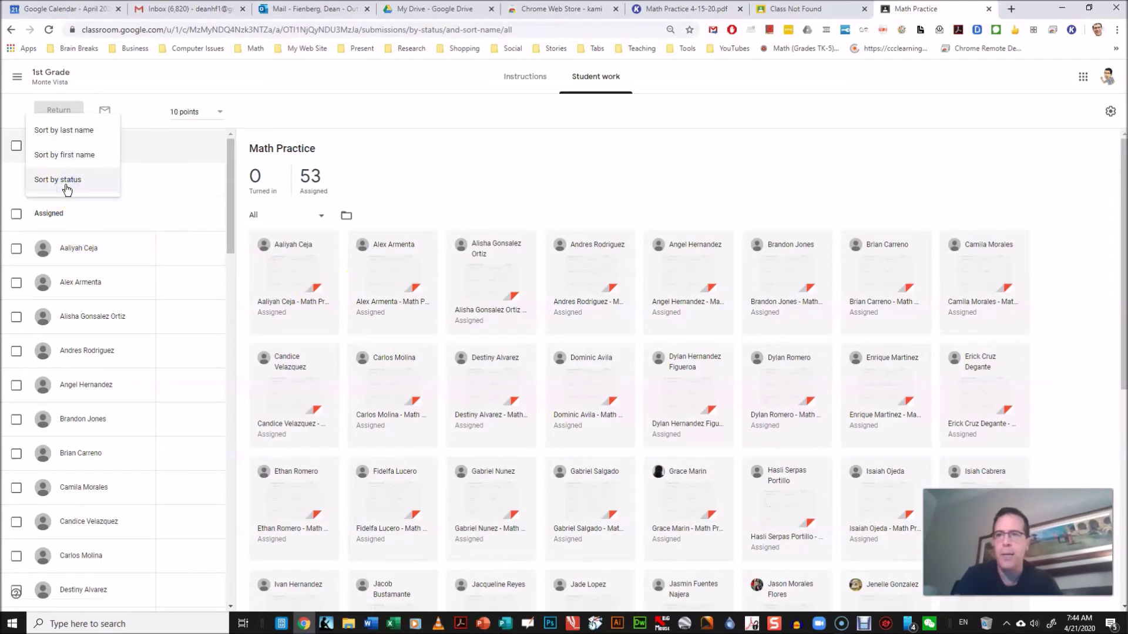
click(71, 167)
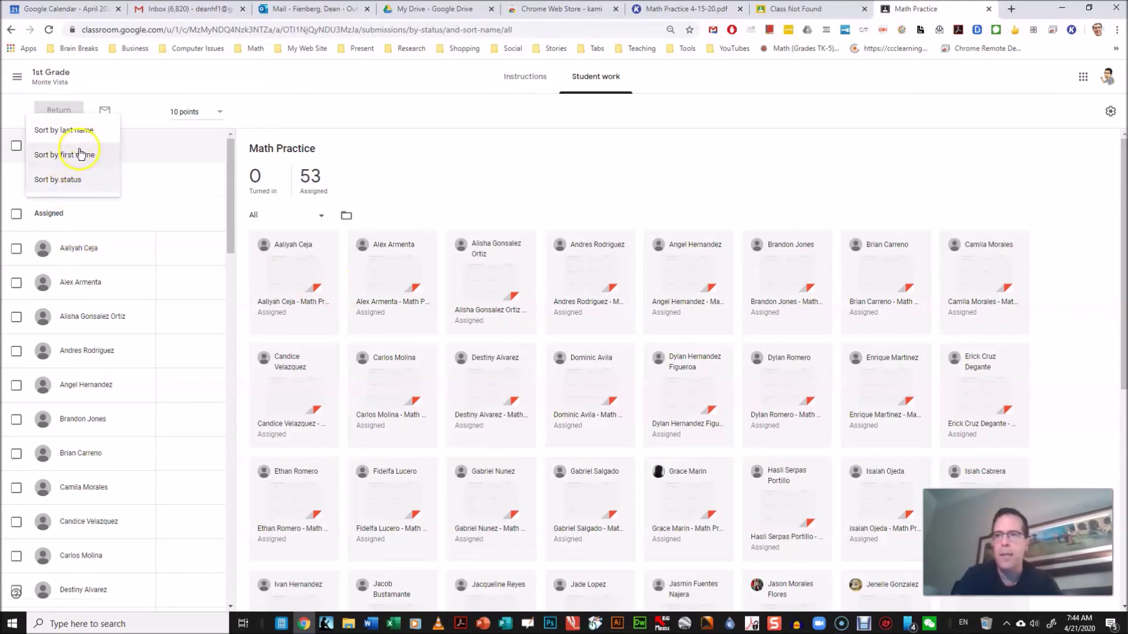
click(71, 179)
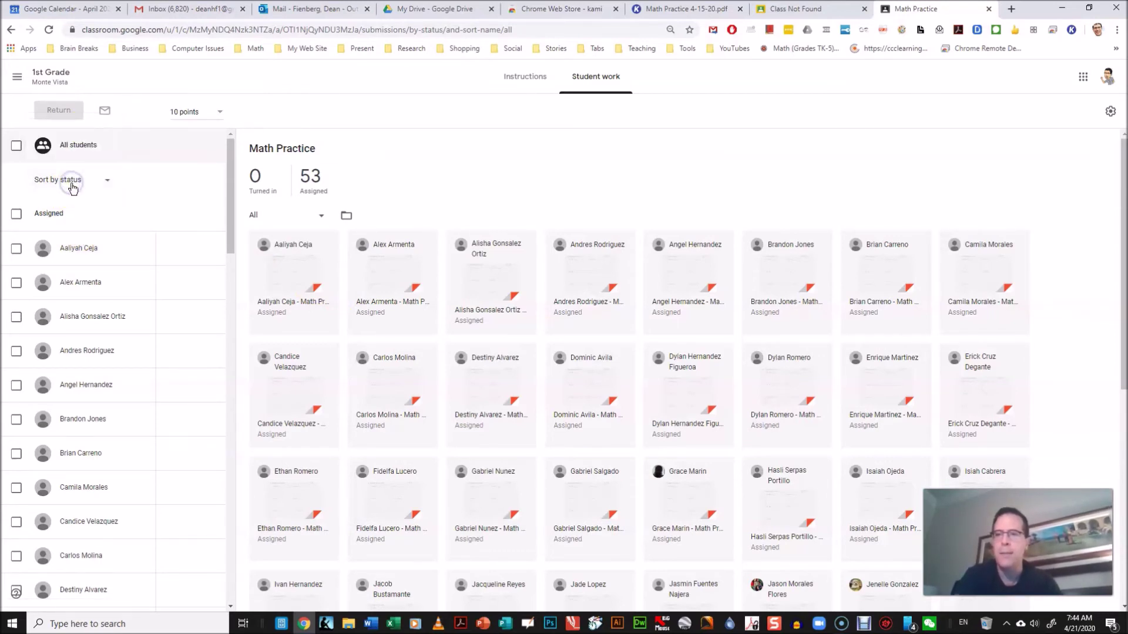
click(61, 218)
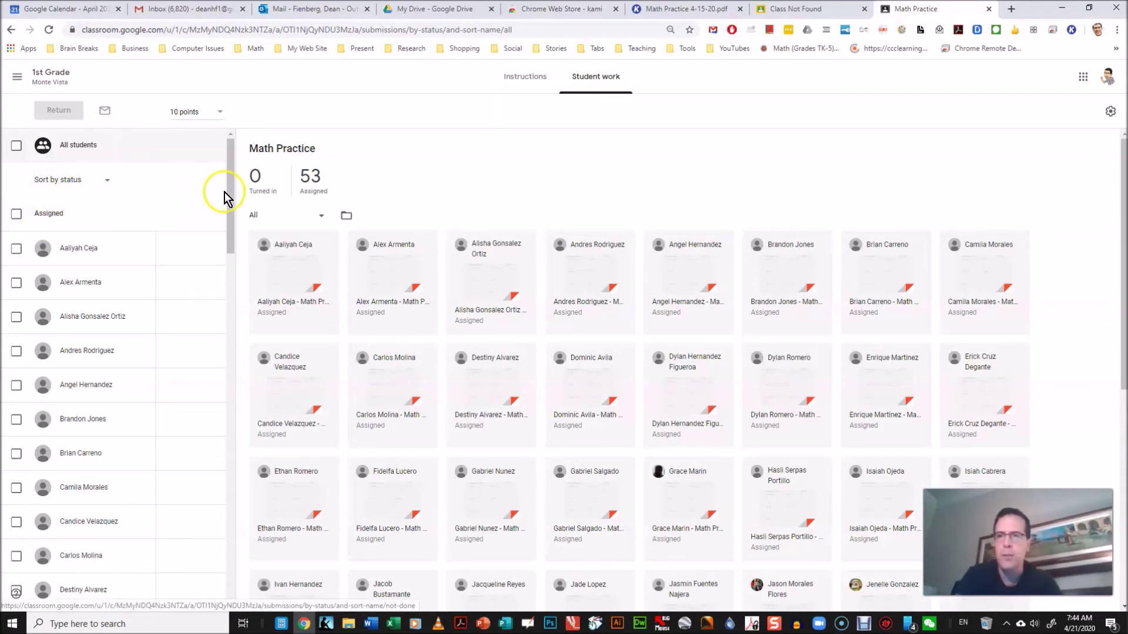
drag(228, 192, 220, 154)
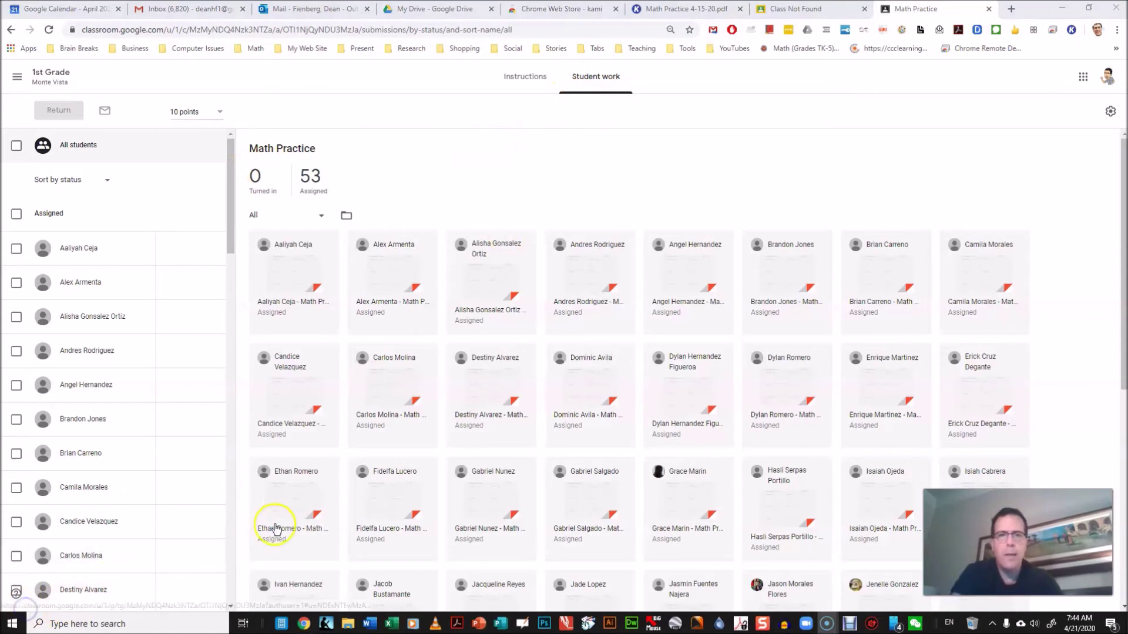
Step: Switch to the student's account and open the Math Practice assignment in the 1st Grade class
click(1107, 77)
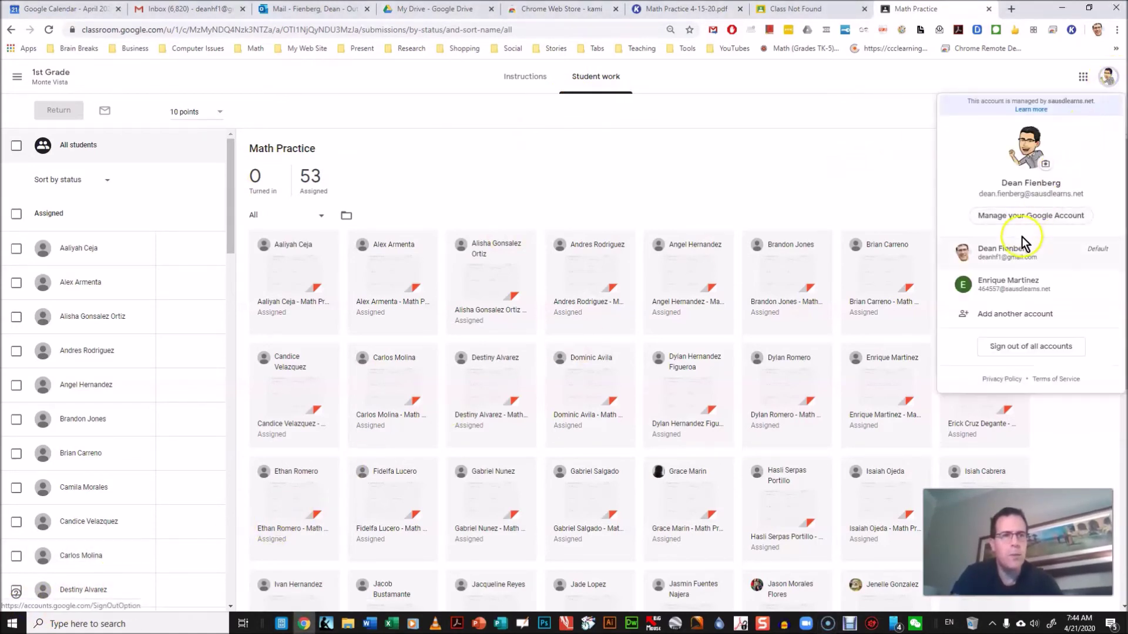
click(1011, 288)
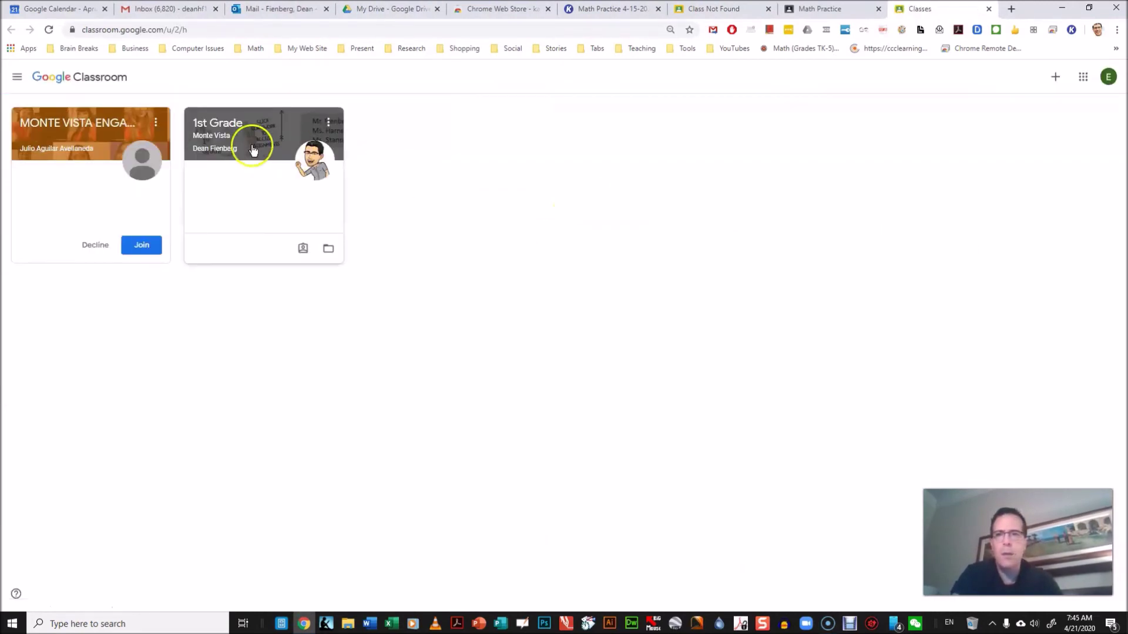
click(223, 127)
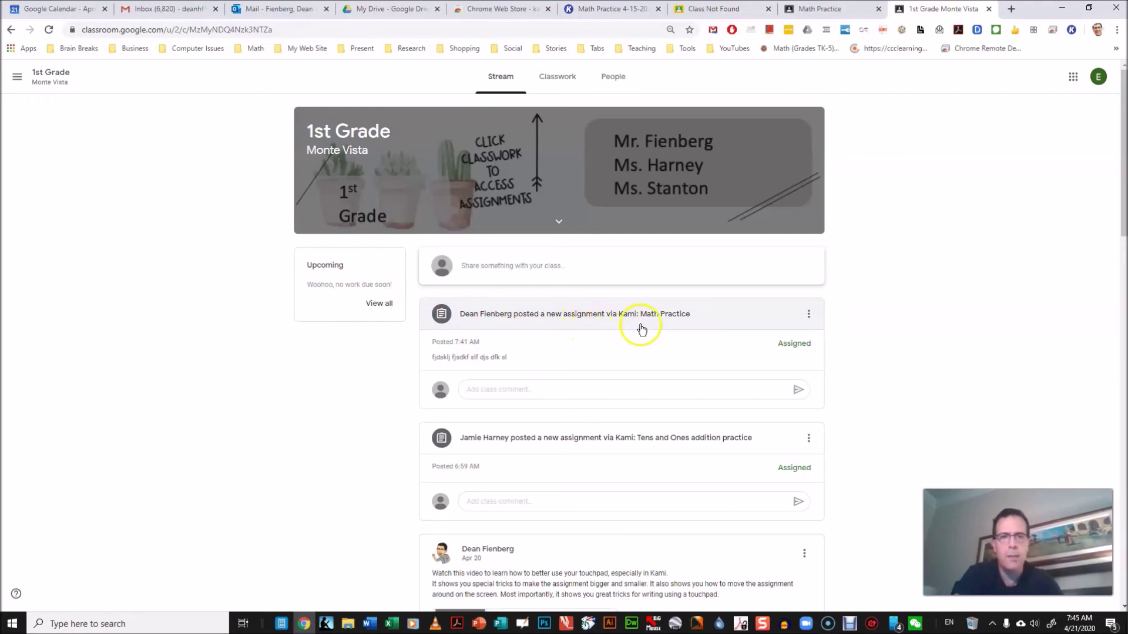
click(582, 313)
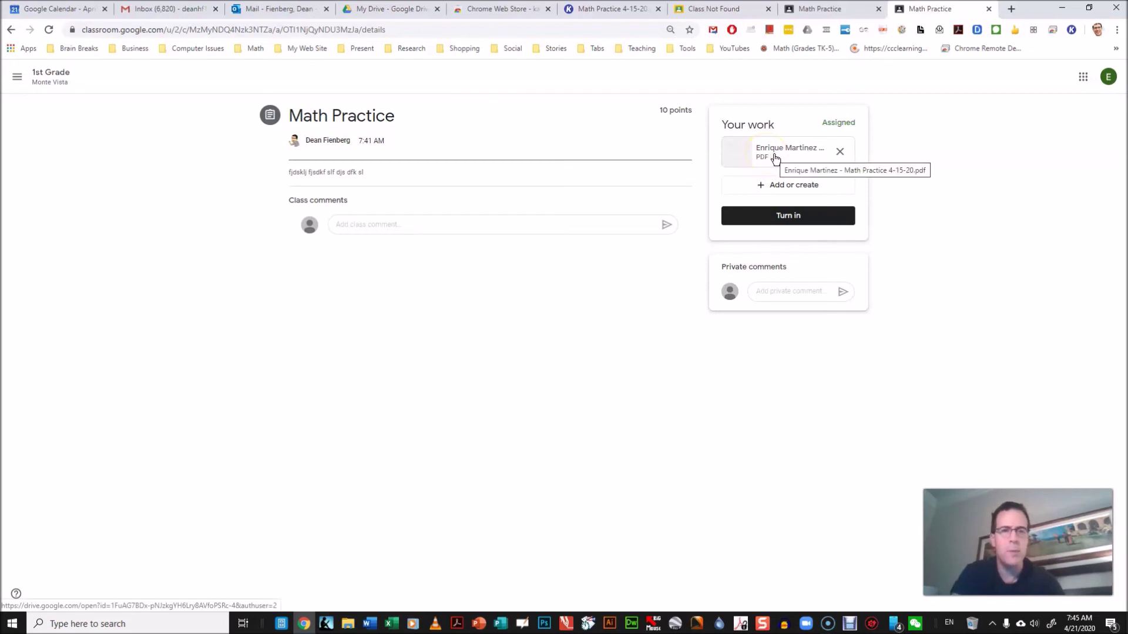
Step: Preview the student's copy of Math Practice 4-15-20.pdf and launch it in Kami
click(774, 157)
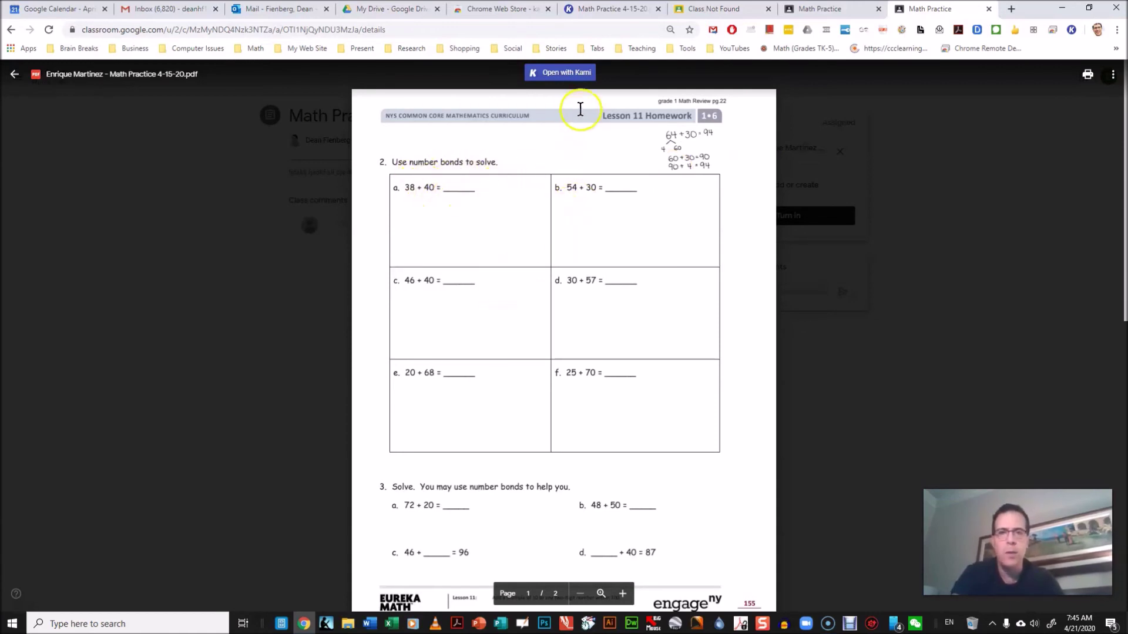
click(552, 73)
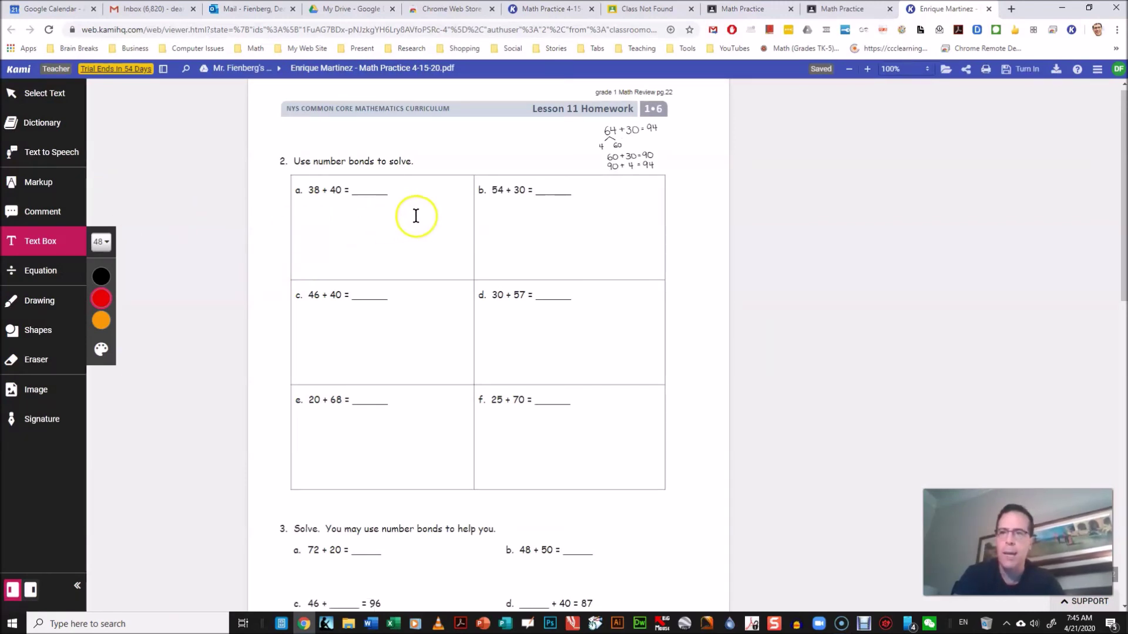
Step: With the red Drawing tool, handwrite 38 + 40 under problem a with lines beneath each number
click(45, 309)
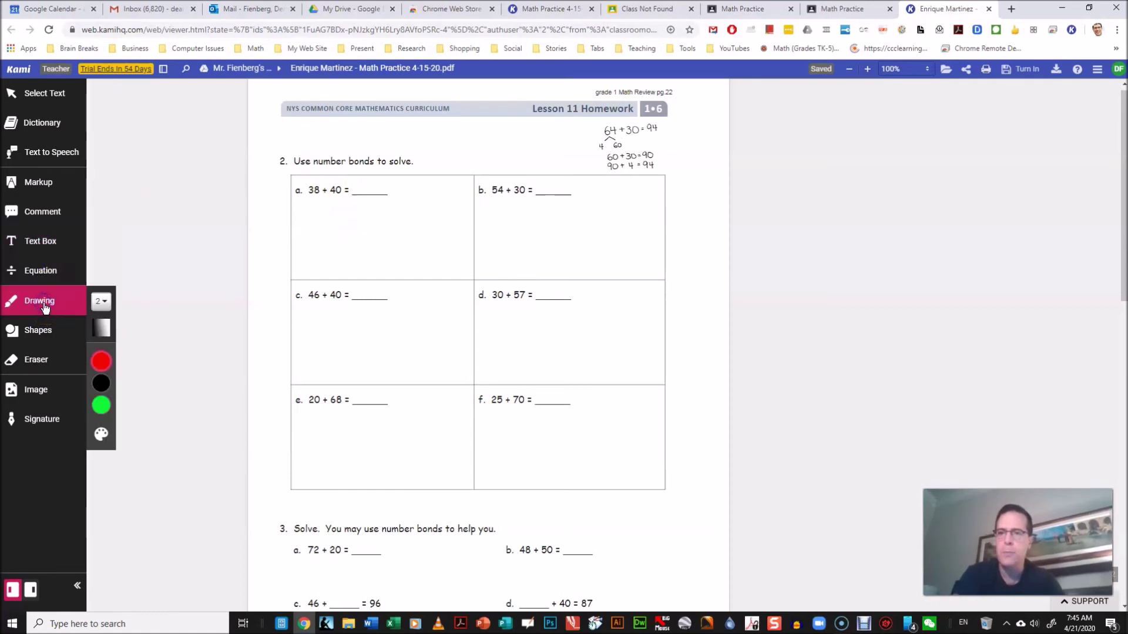
click(97, 329)
click(106, 369)
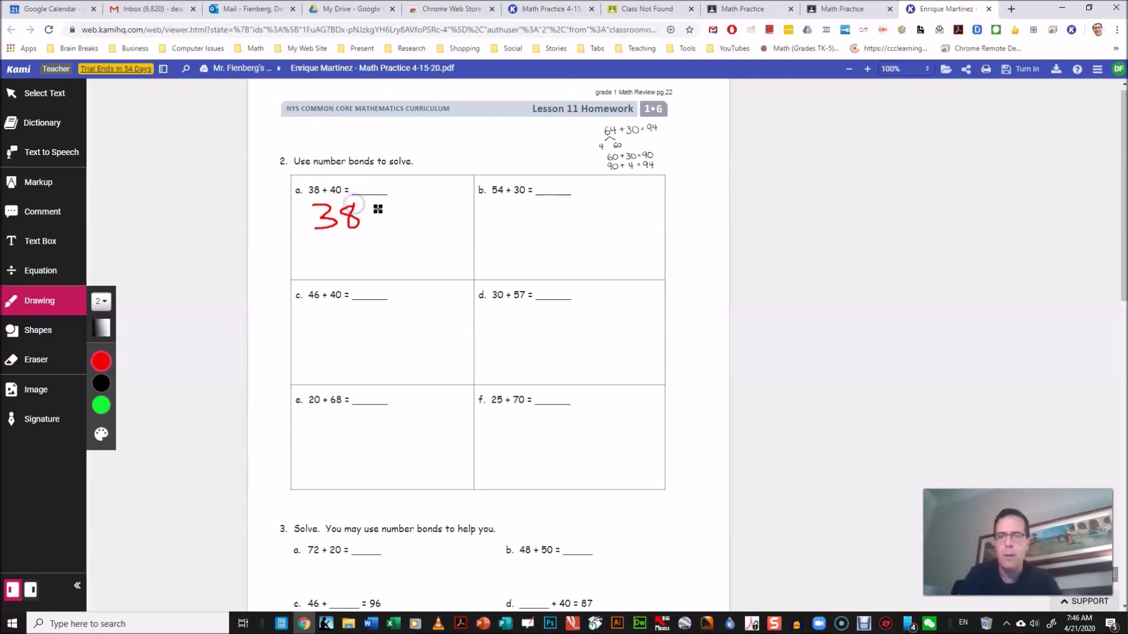
drag(377, 227, 399, 216)
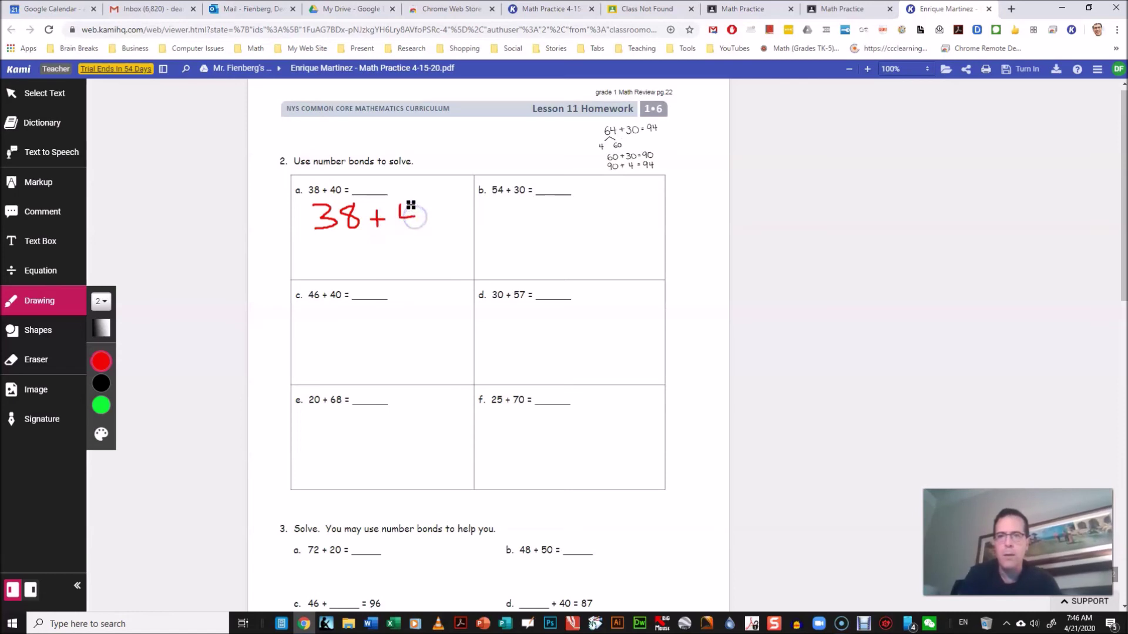
mouse_move(414, 206)
mouse_down()
mouse_move(407, 229)
mouse_move(418, 231)
mouse_up()
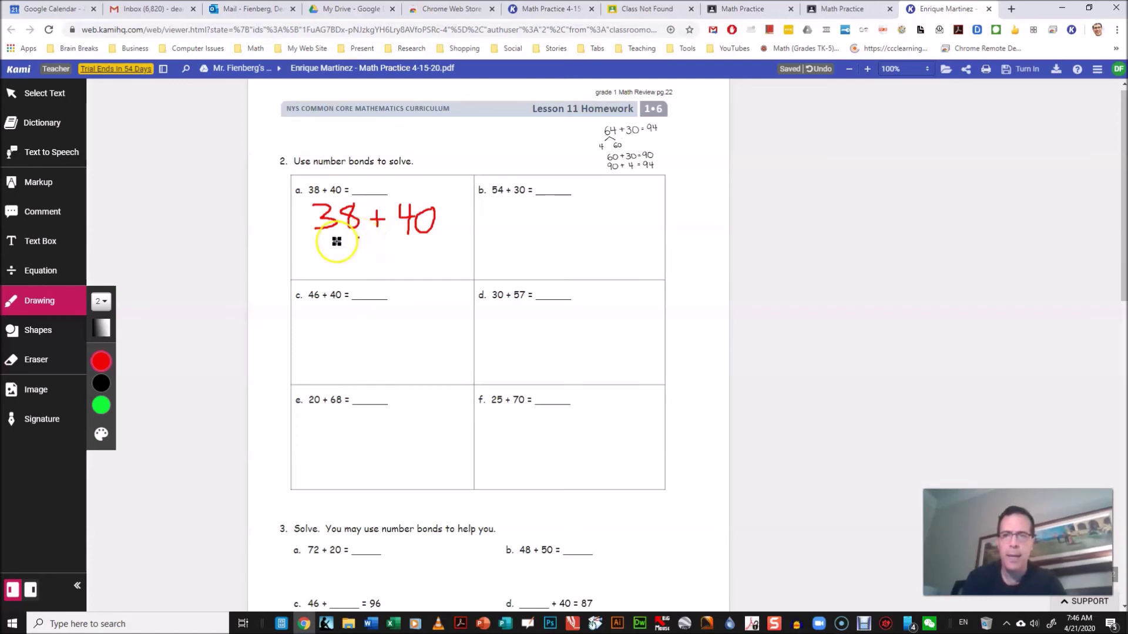
mouse_move(327, 242)
mouse_down()
mouse_move(327, 269)
mouse_move(346, 261)
mouse_up()
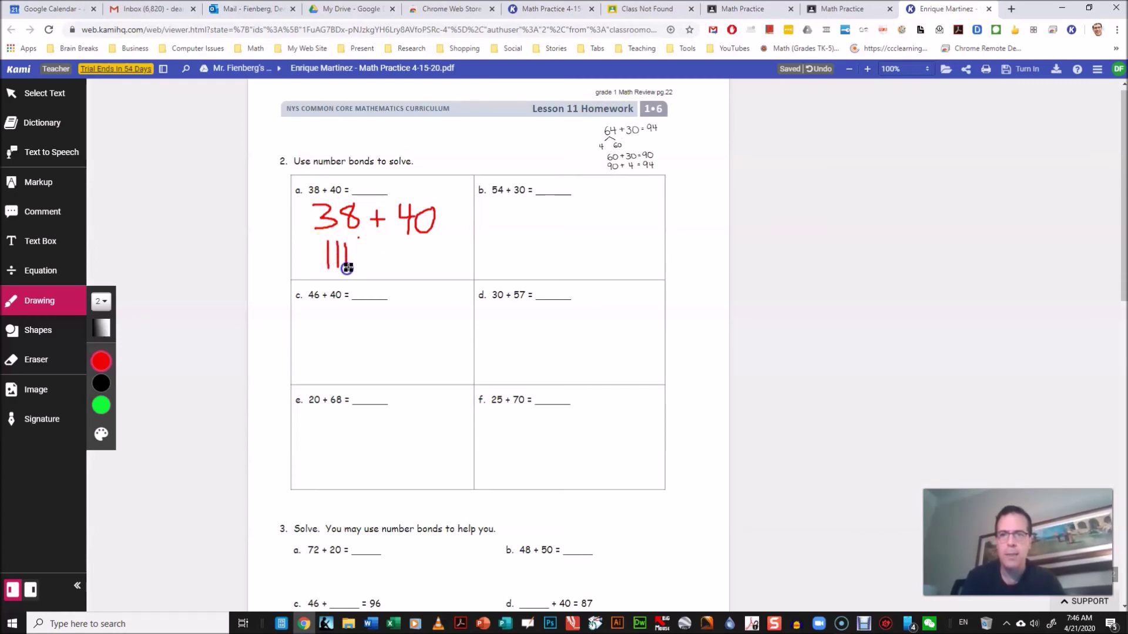
mouse_move(396, 241)
mouse_down()
mouse_move(397, 270)
mouse_move(407, 264)
mouse_move(409, 276)
mouse_move(414, 243)
mouse_up()
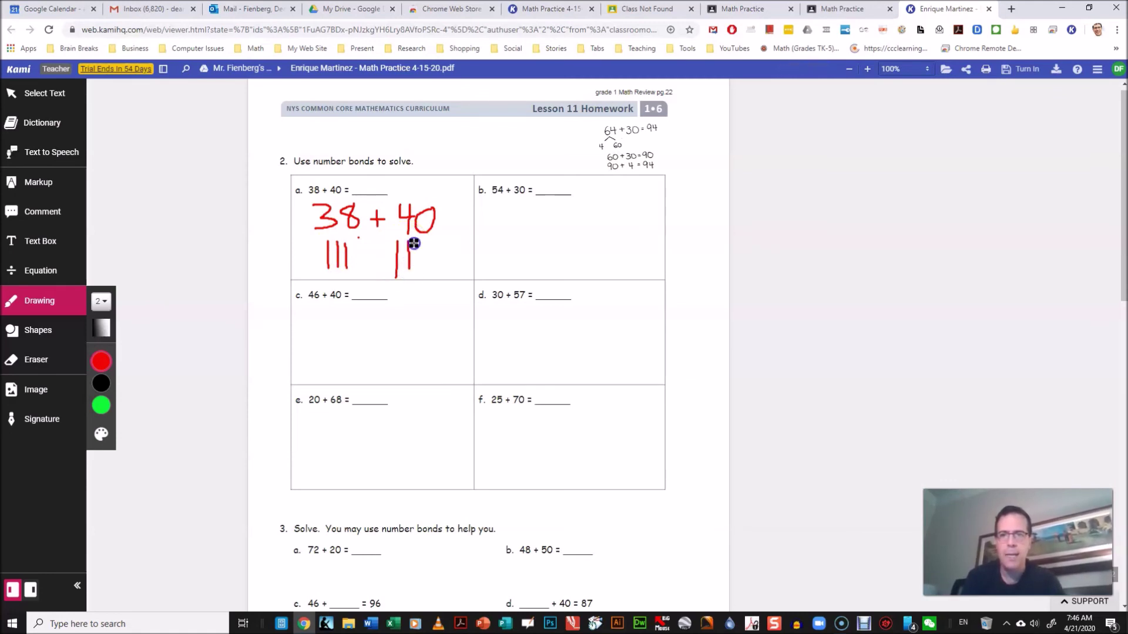
Step: Change the ink colour to green and bring up the Math Practice turn-in options
click(100, 404)
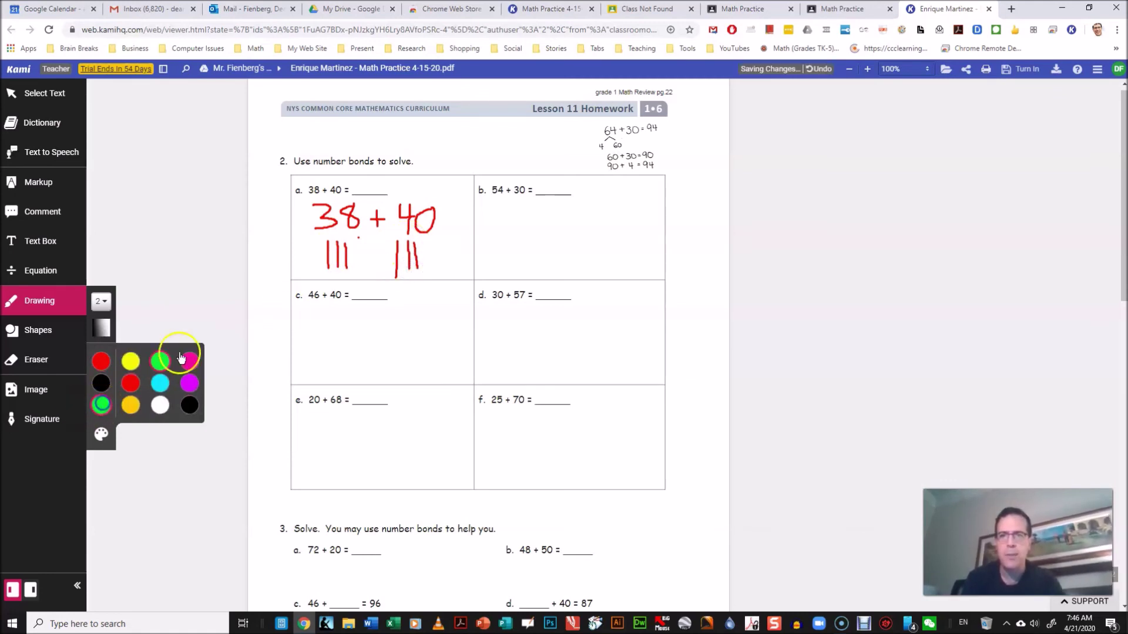
click(342, 200)
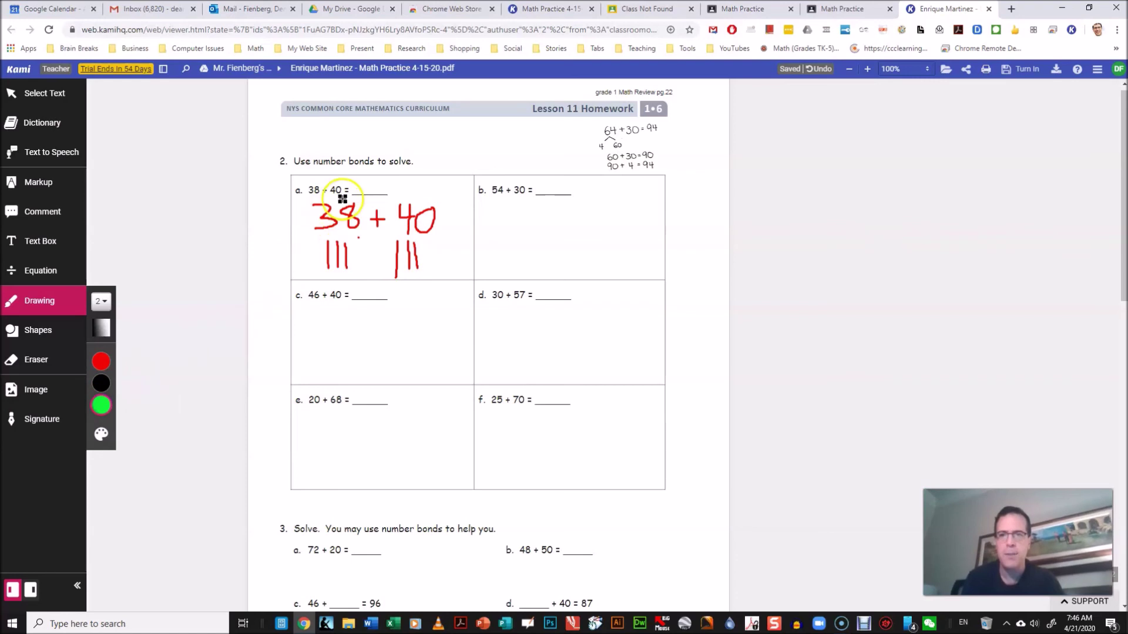
click(1022, 73)
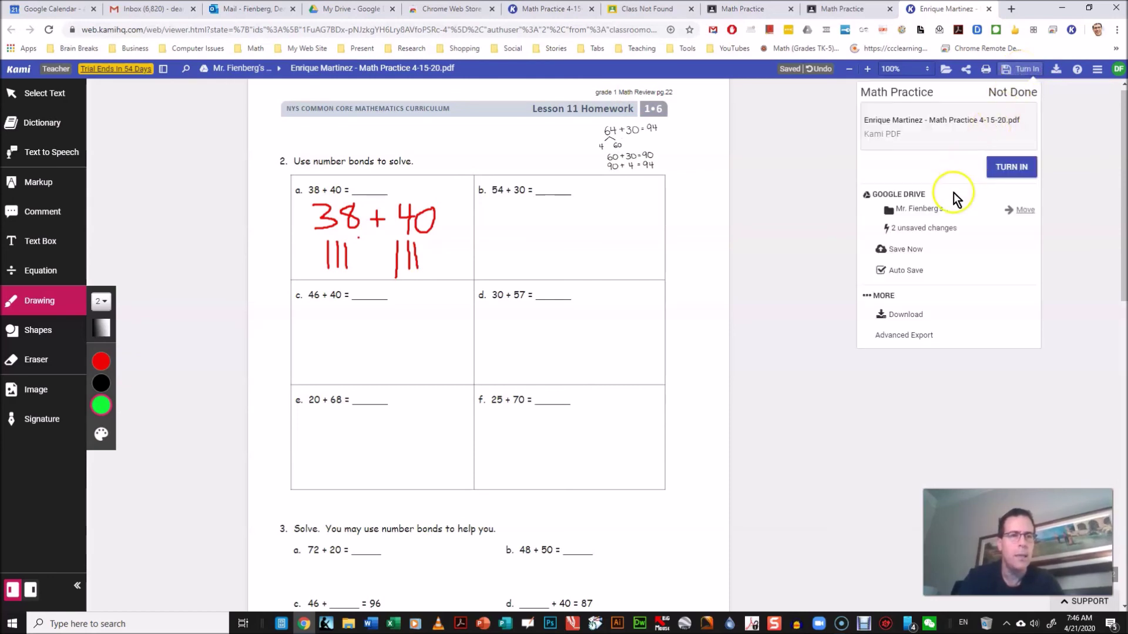
Step: Turn in the annotated Math Practice worksheet from the Kami panel
click(1011, 169)
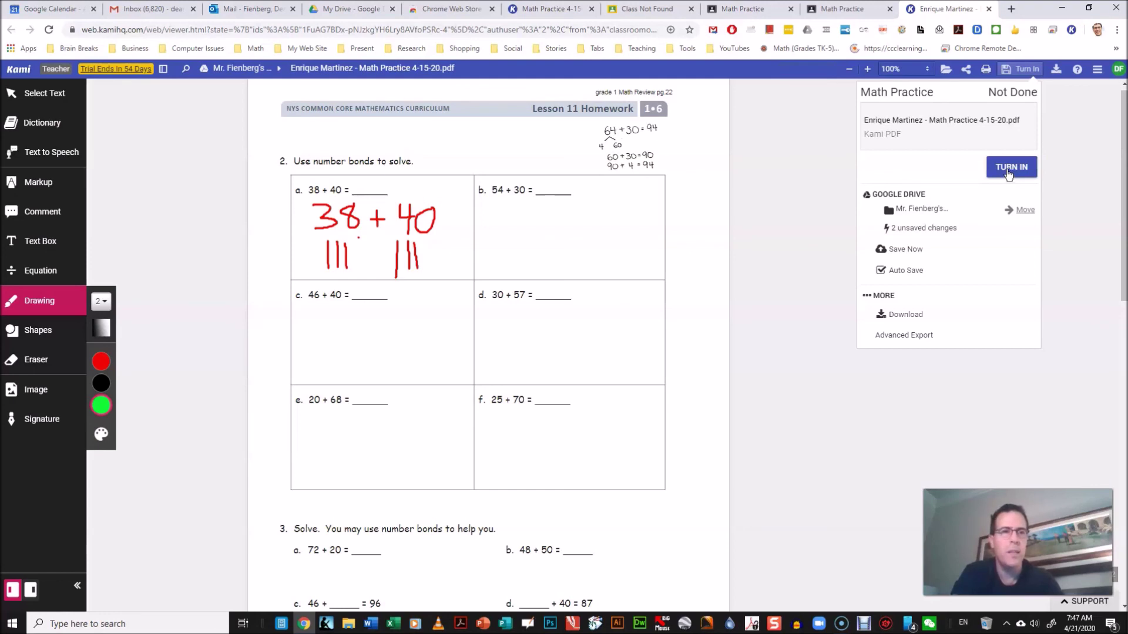
click(1009, 174)
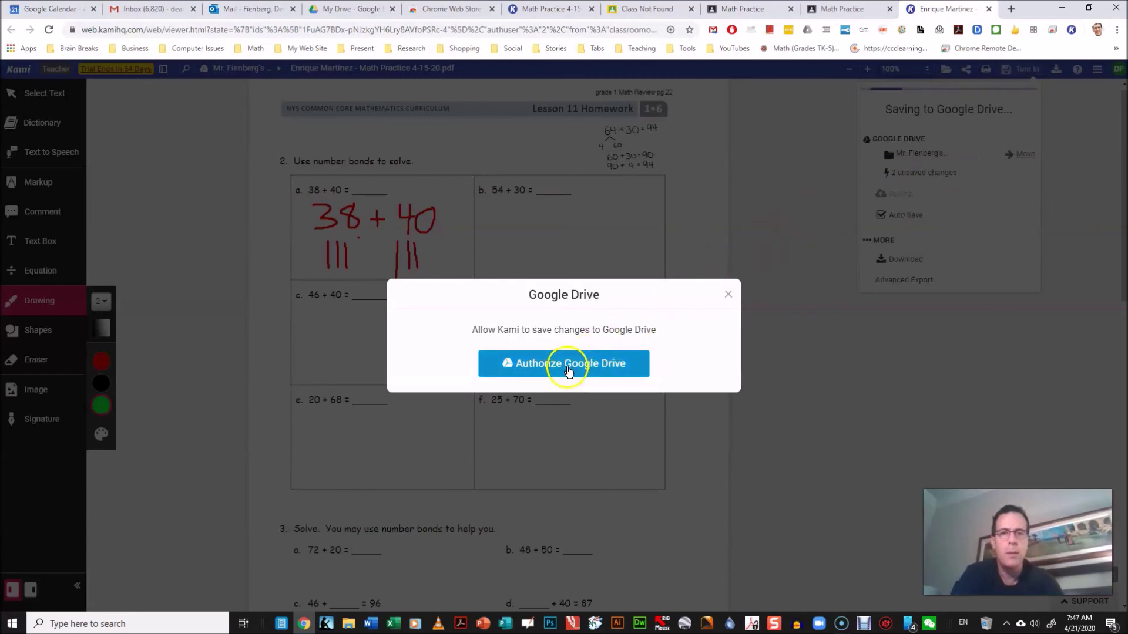
Step: Authorize Google Drive for Kami with the student's account, allowing Drive and Classroom access
click(573, 369)
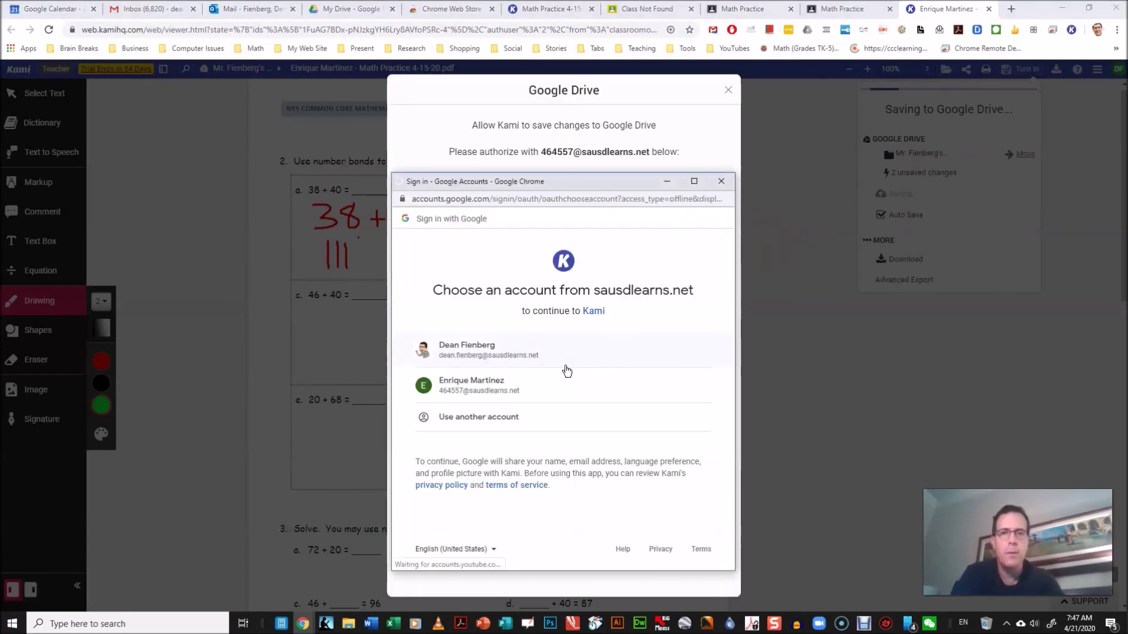
click(498, 382)
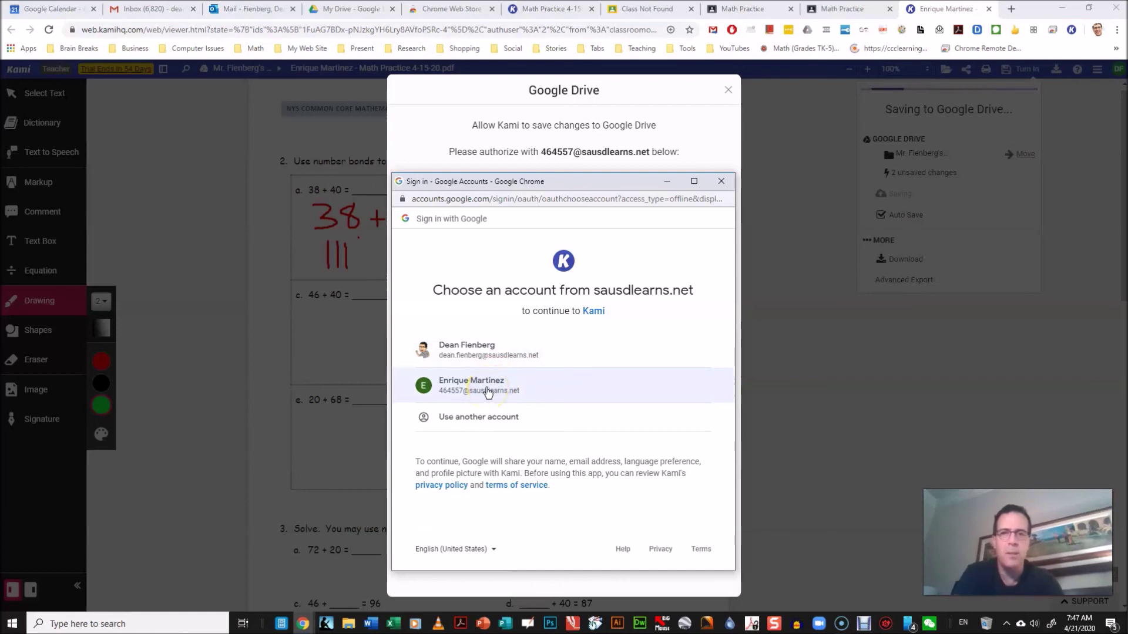
click(478, 389)
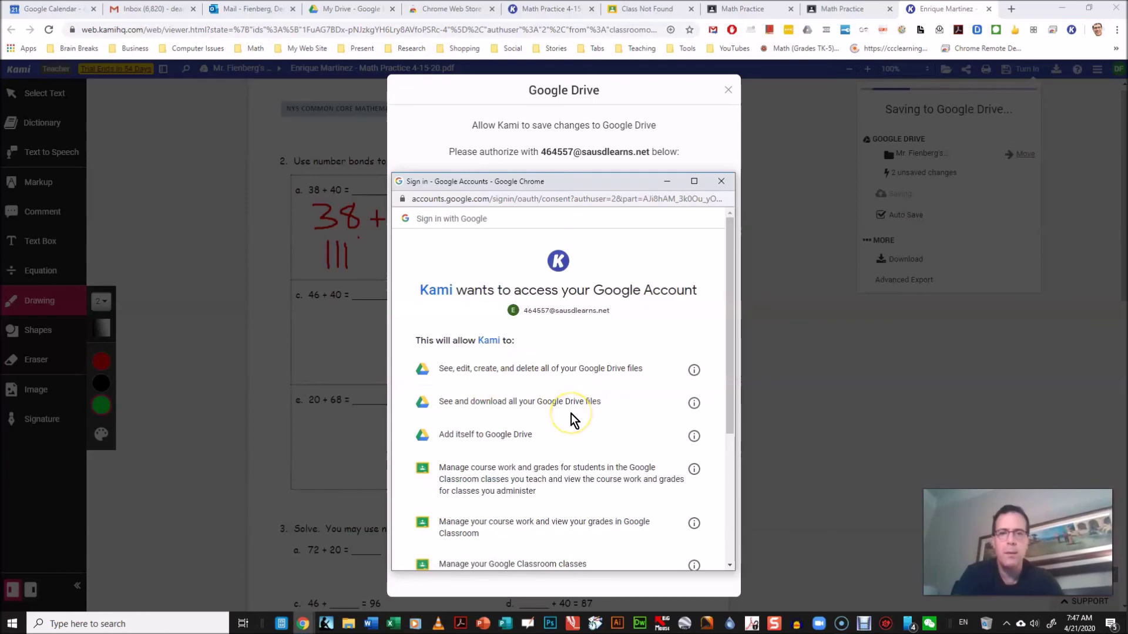
scroll(573, 419, down, 4)
click(668, 493)
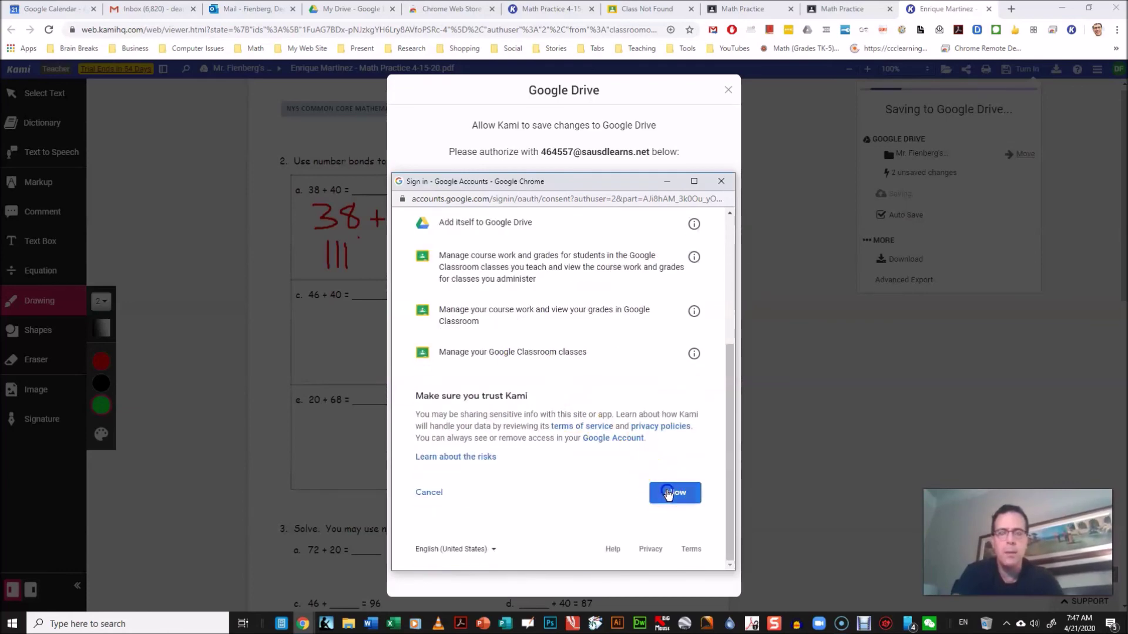